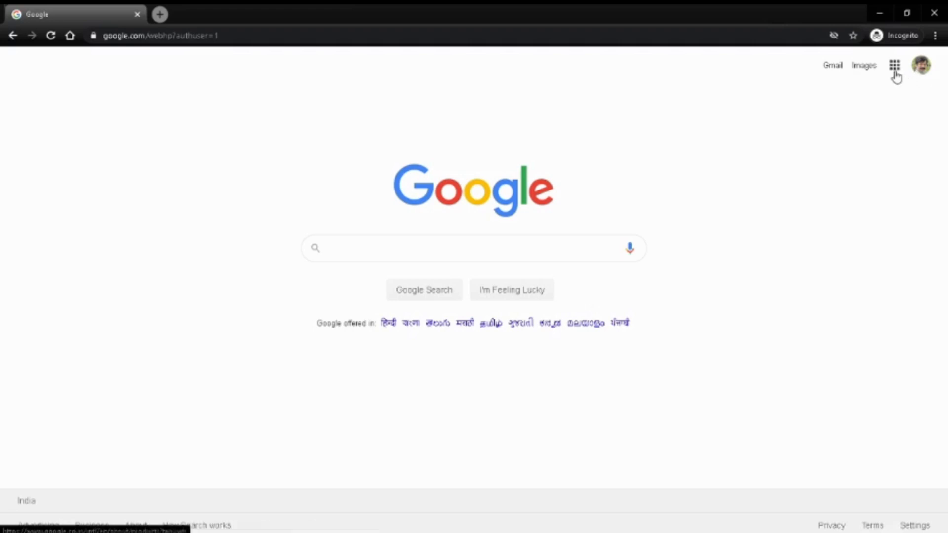
Step: Open Google Meet from the Google apps menu on the Google homepage
left_click(894, 70)
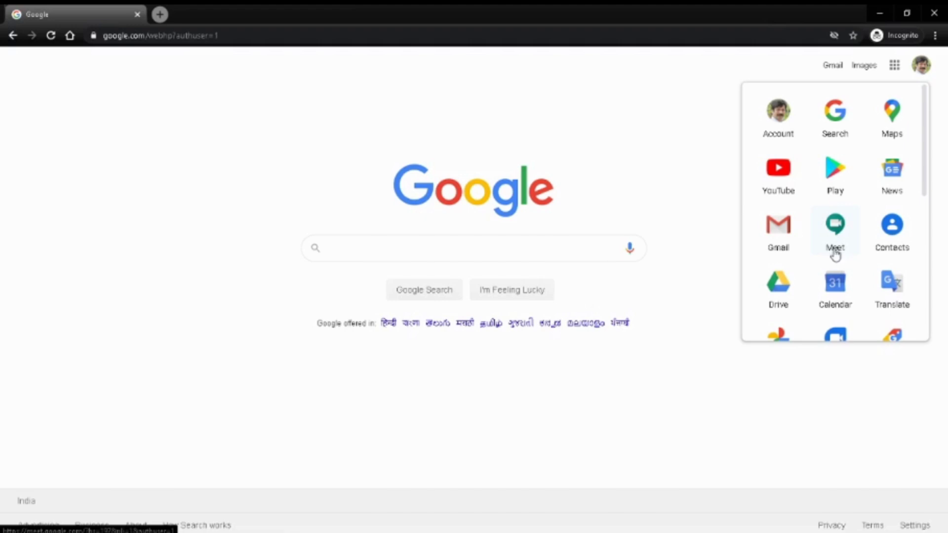
left_click(835, 242)
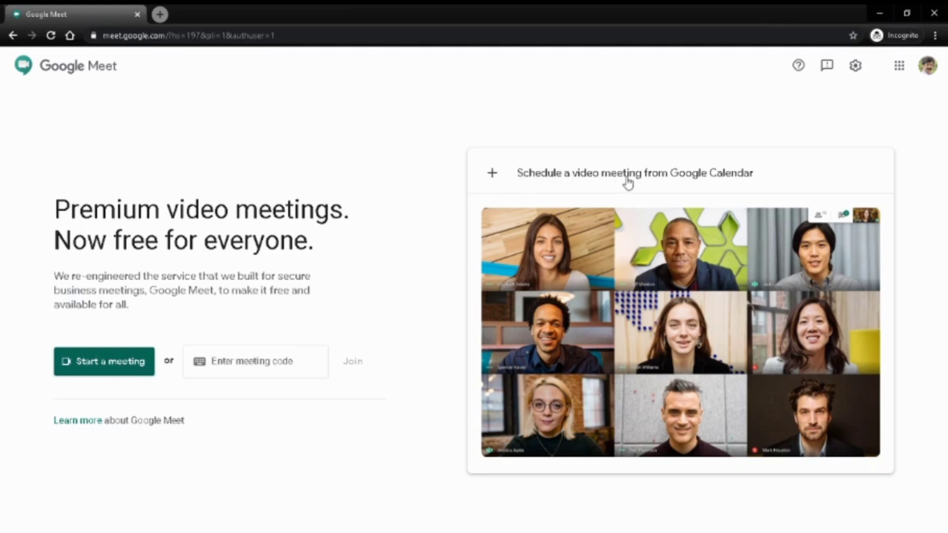
Step: Schedule a Calendar video meeting titled 'SYBMM Understanding Cinema'
left_click(494, 175)
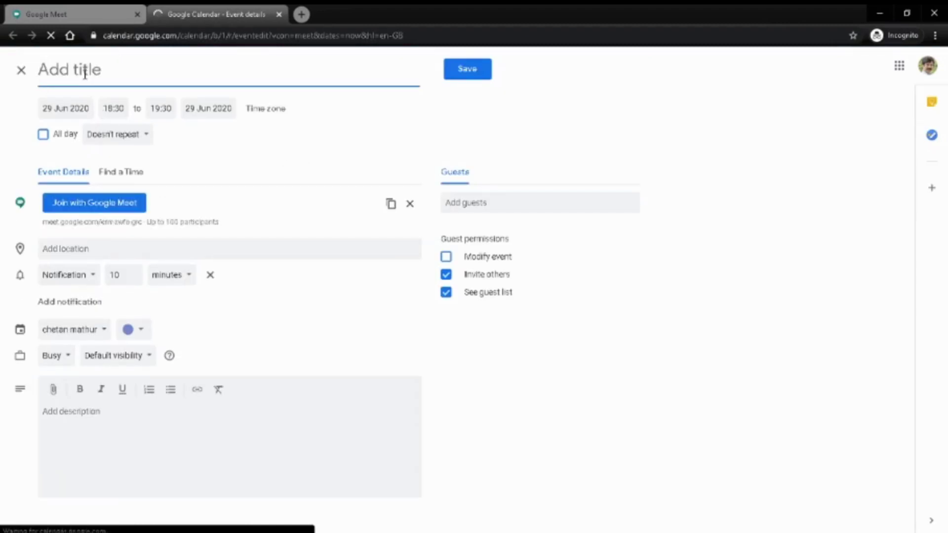
type("syb")
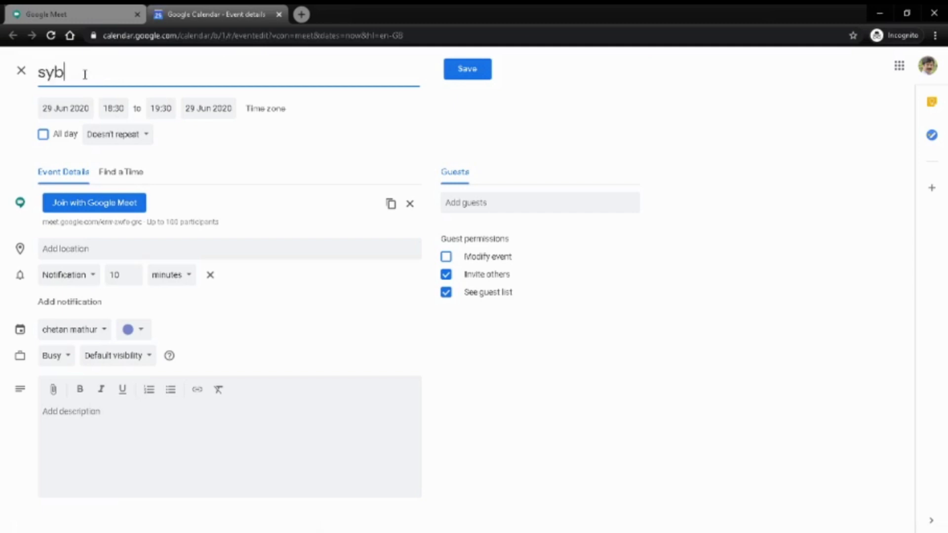
type("m")
key("BackSpace")
key("BackSpace")
key("BackSpace")
key("BackSpace")
type("SYBMM Under")
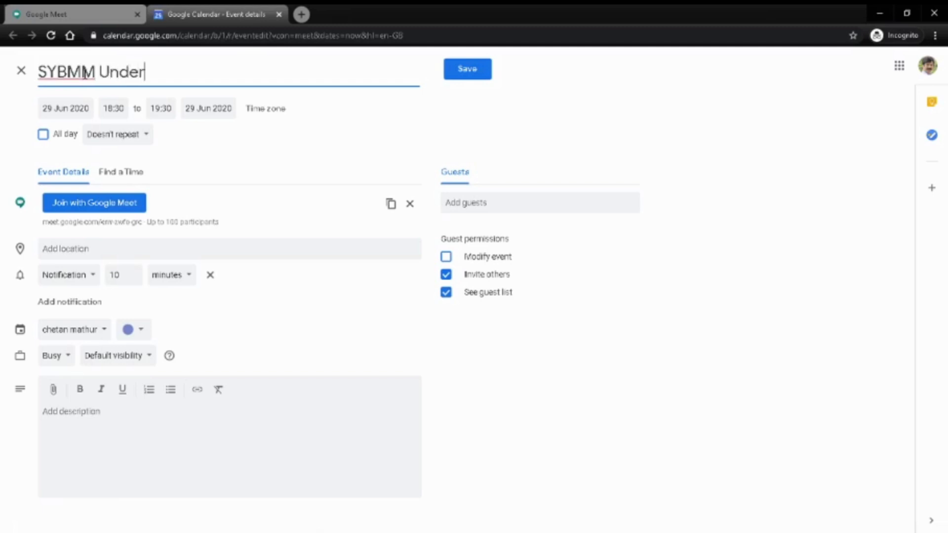
type("standing ")
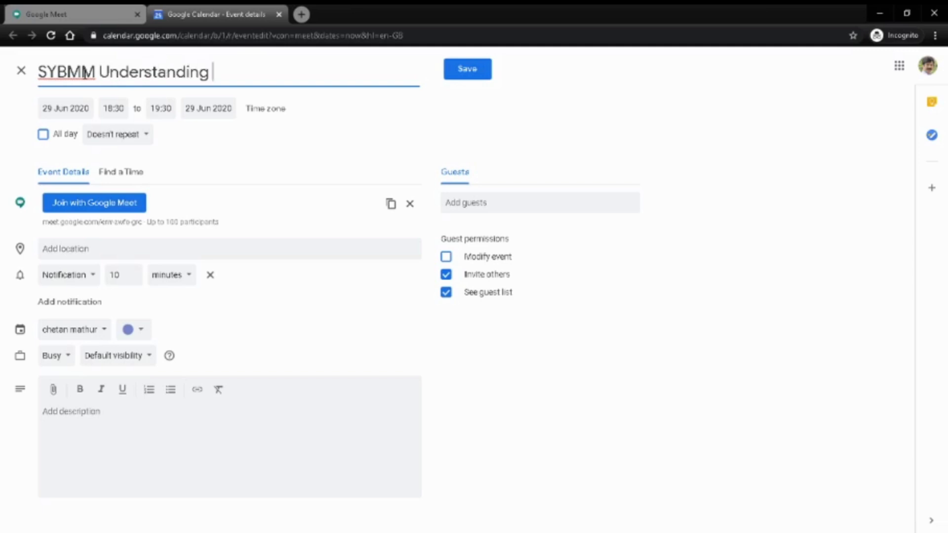
type("Cinema")
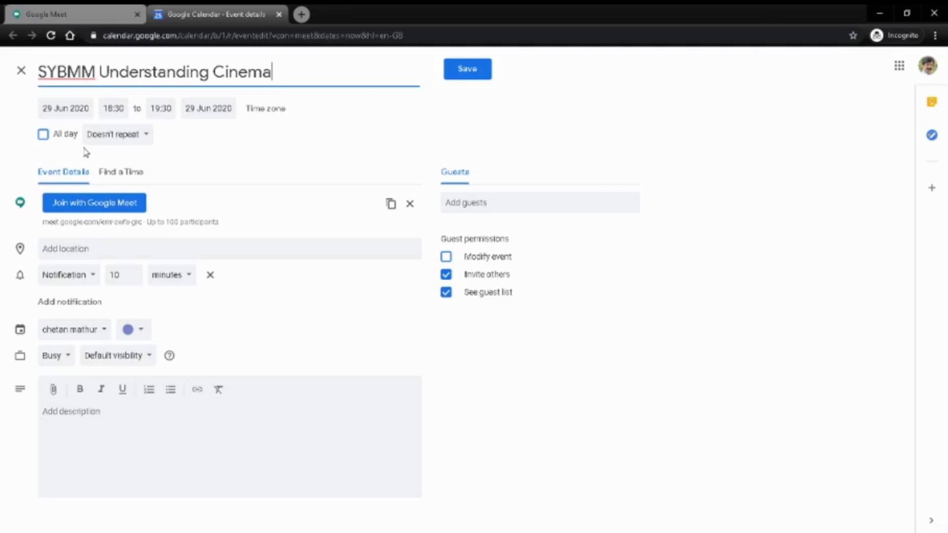
left_click(77, 111)
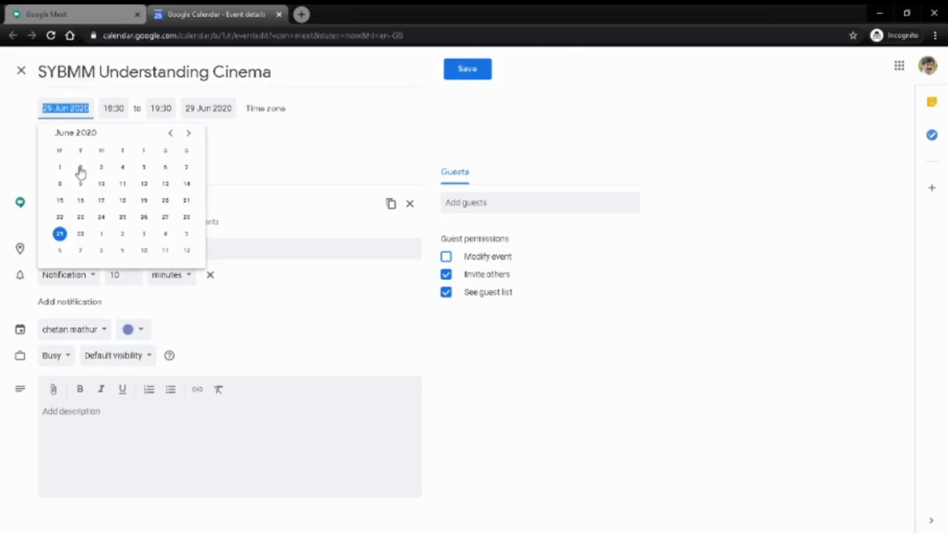
Step: Set the event to 30 June, 13:00 to 15:30, and copy its Meet link
left_click(79, 239)
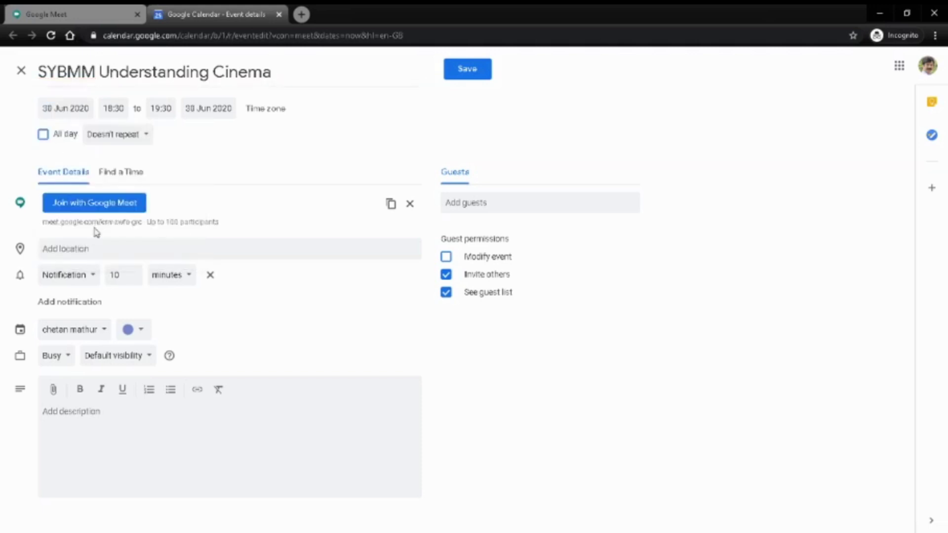
left_click(116, 107)
scroll(124, 182, "up", 8)
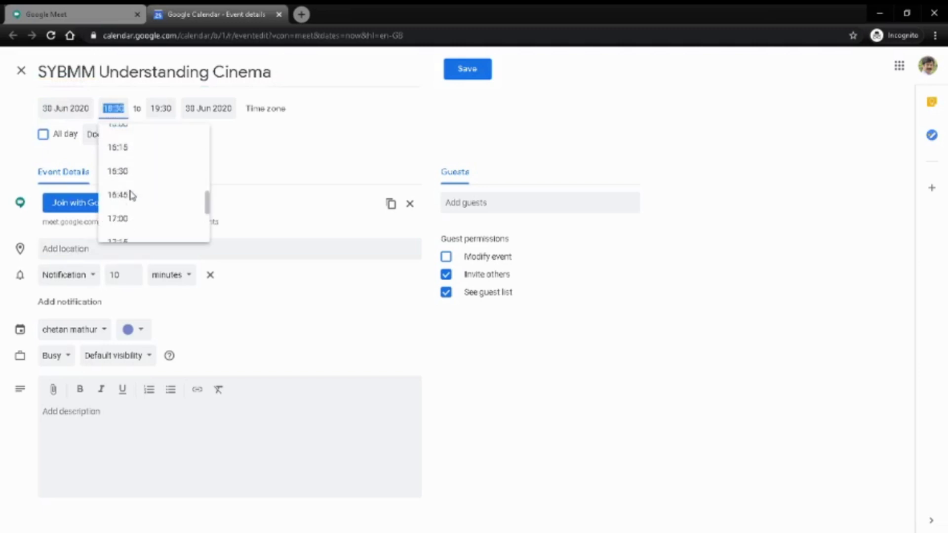
scroll(133, 184, "up", 2)
left_click(127, 198)
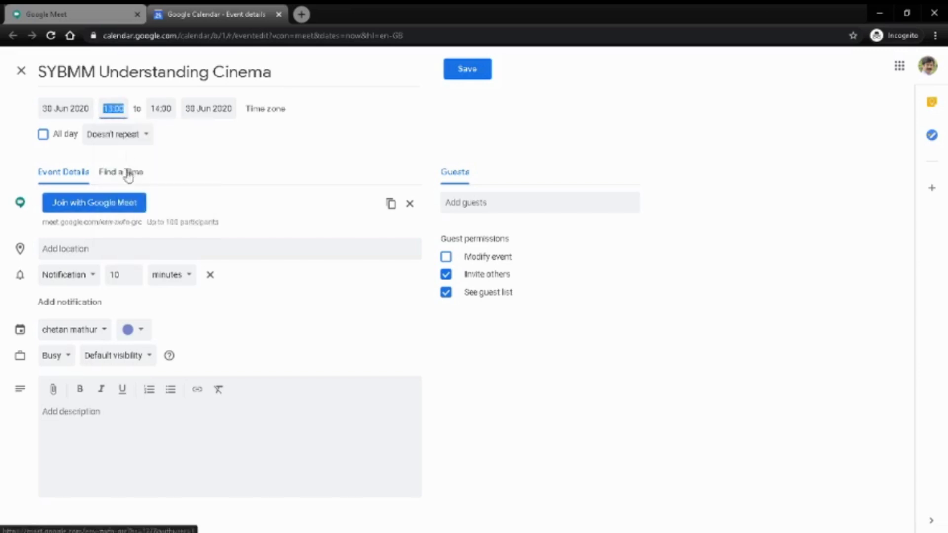
left_click(160, 108)
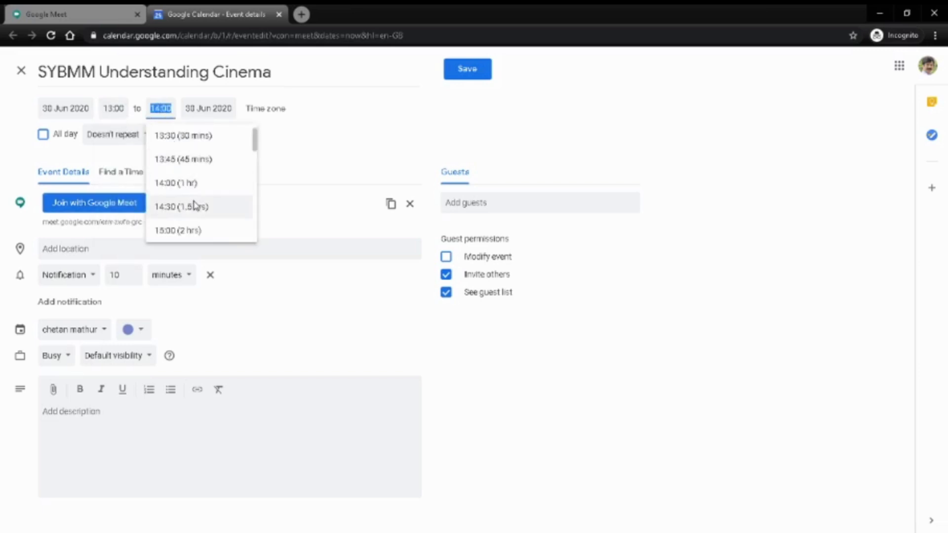
scroll(192, 207, "down", 1)
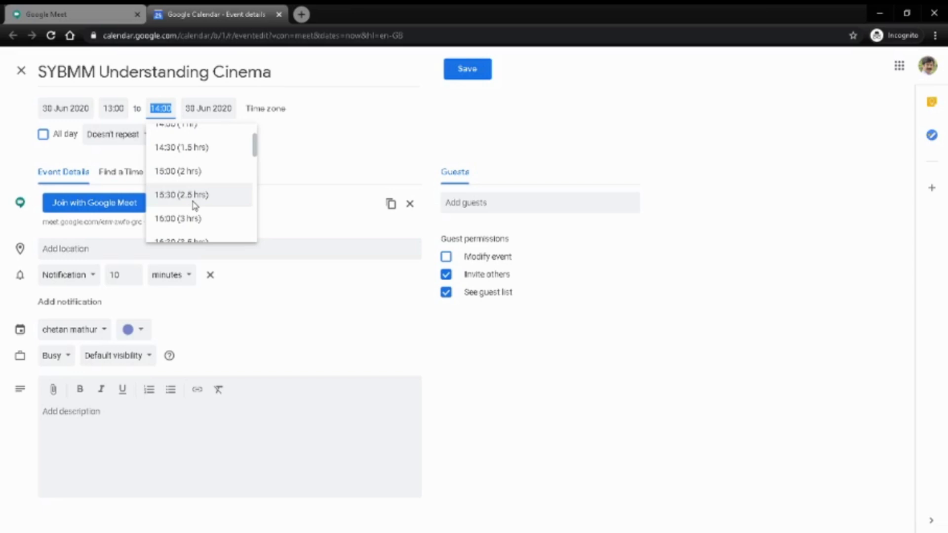
left_click(194, 202)
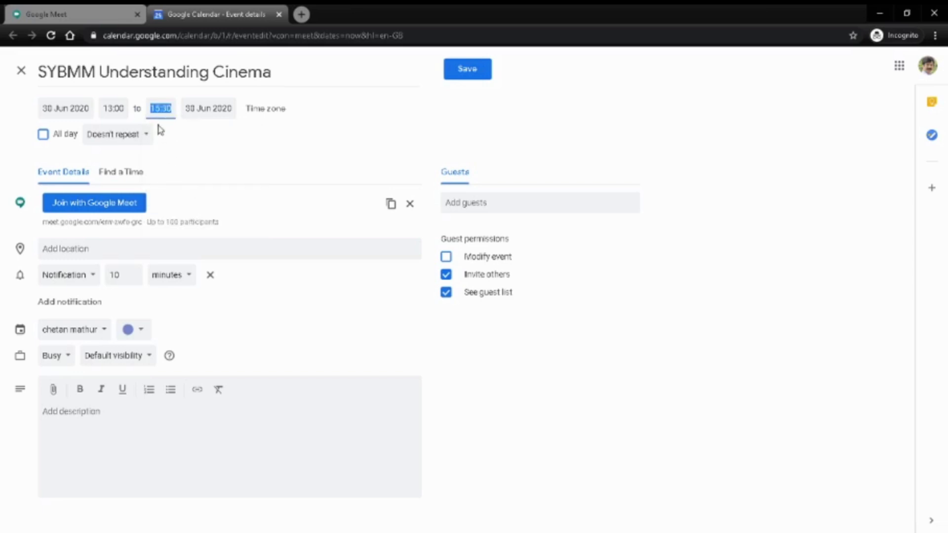
left_click(187, 164)
left_click(390, 204)
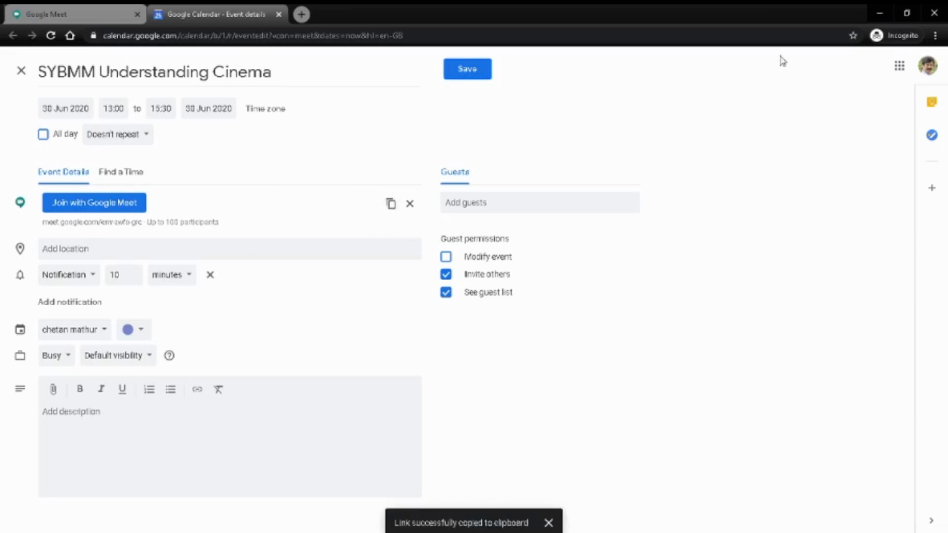
Step: Paste the Meet link into the desktop Notepad note, then return to the Calendar event
left_click(879, 13)
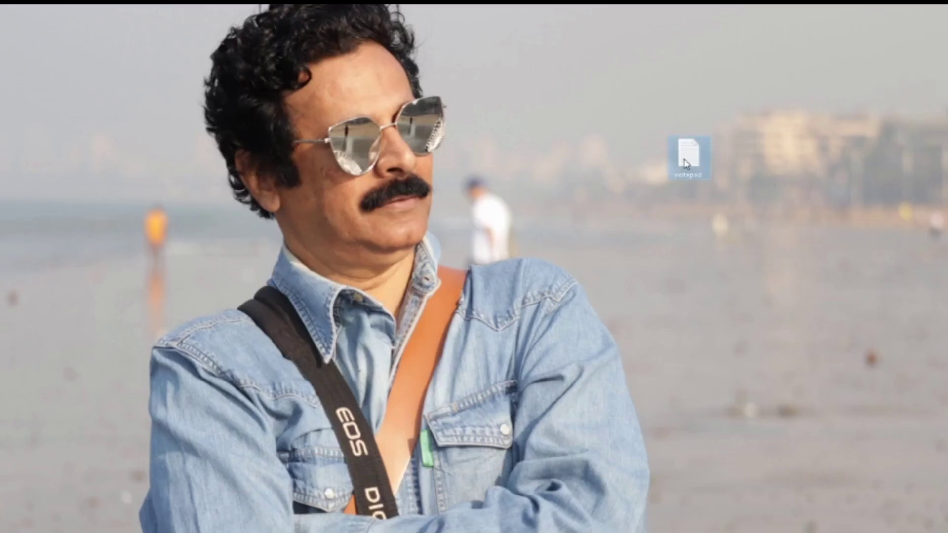
double_click(685, 163)
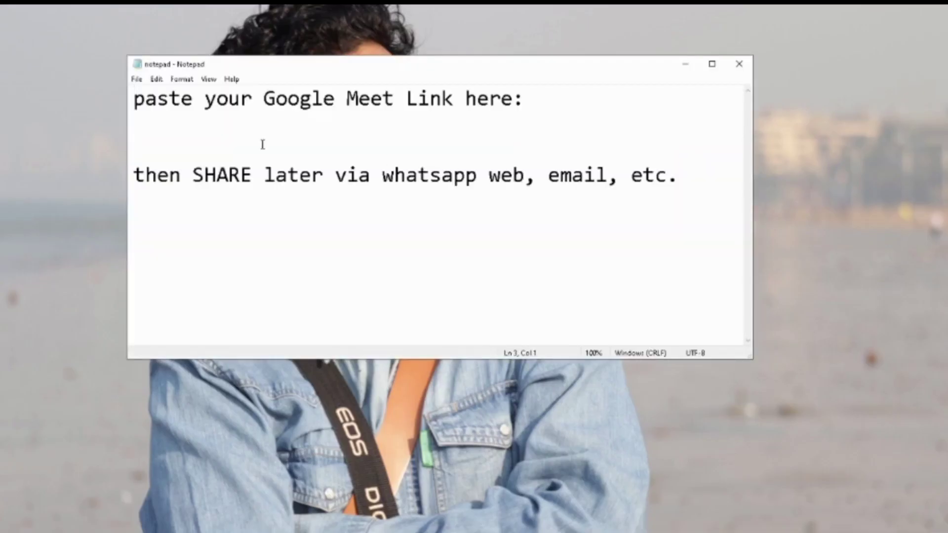
key("ctrl+v")
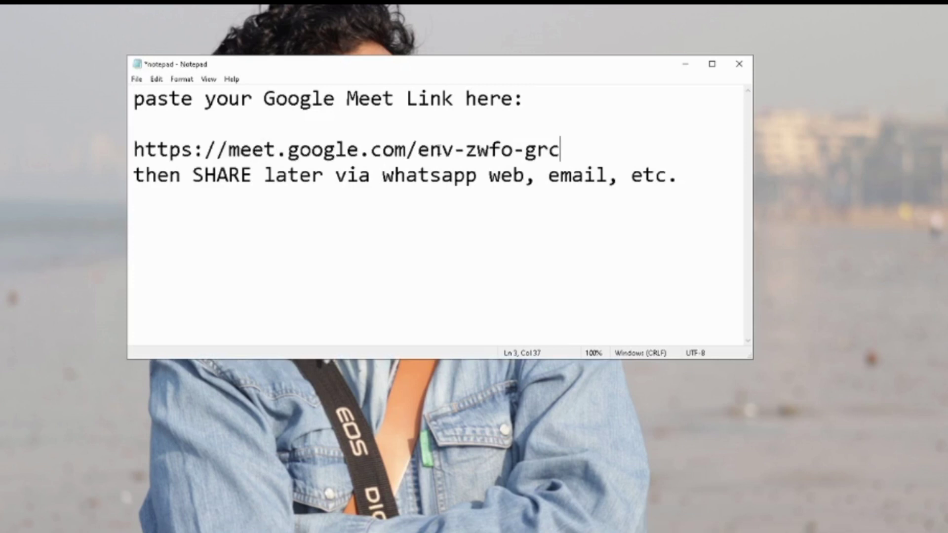
key("Return")
left_click_drag(560, 150, 134, 149)
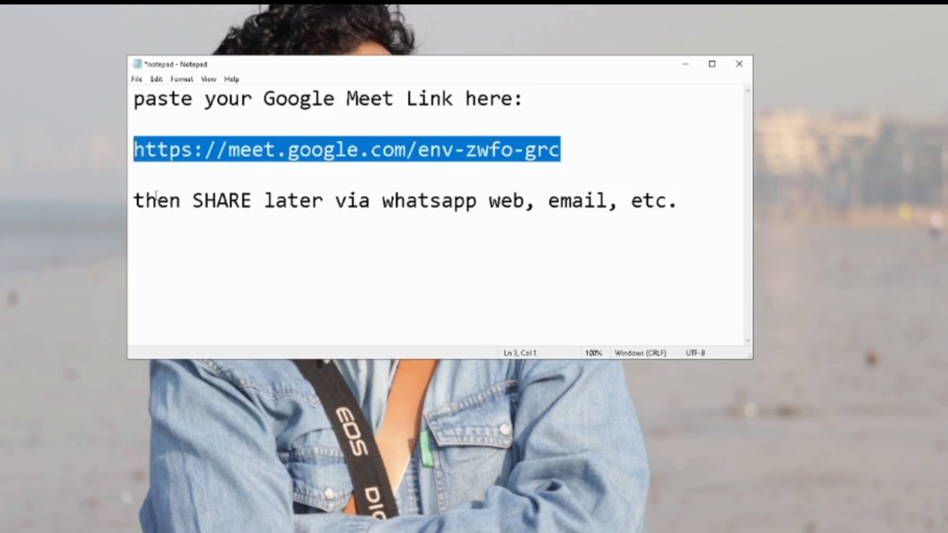
left_click(165, 201)
left_click_drag(133, 200, 668, 228)
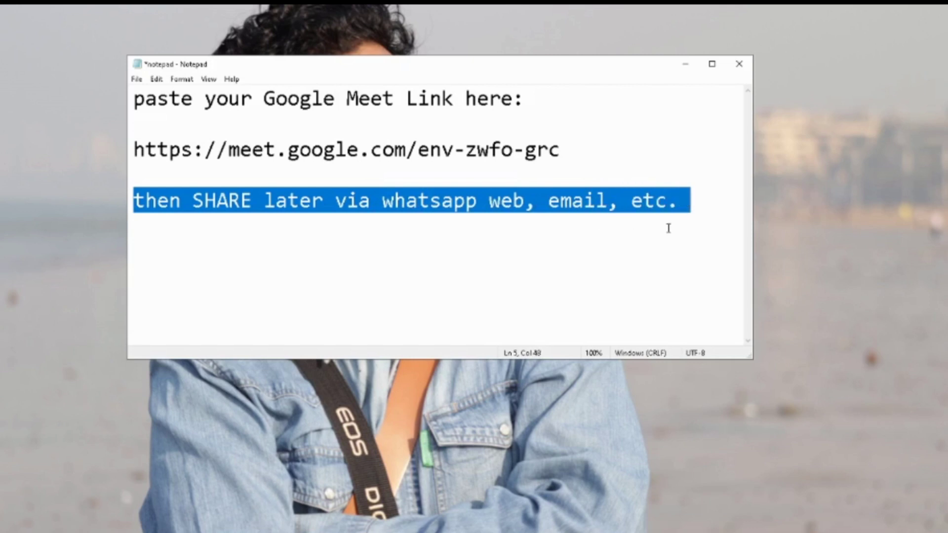
left_click(566, 256)
mouse_move(429, 517)
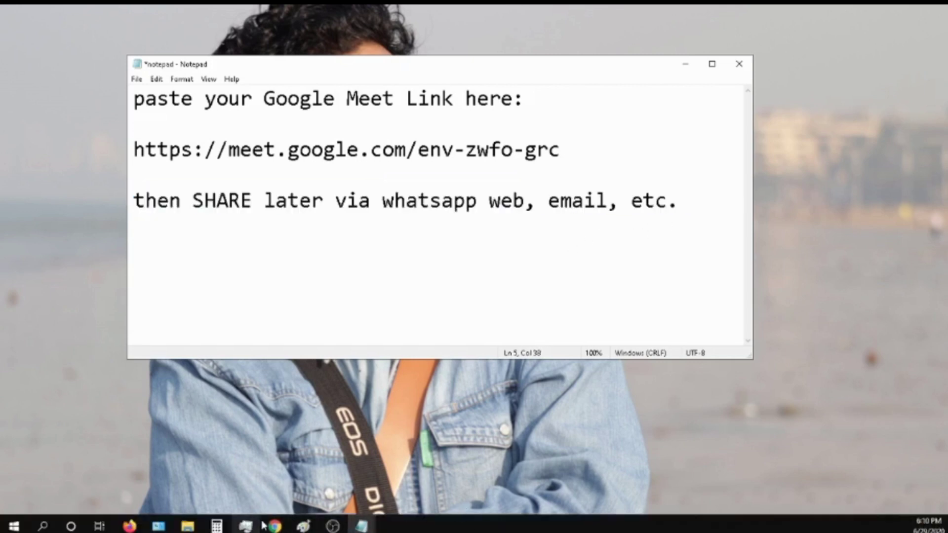
mouse_move(273, 525)
left_click(328, 488)
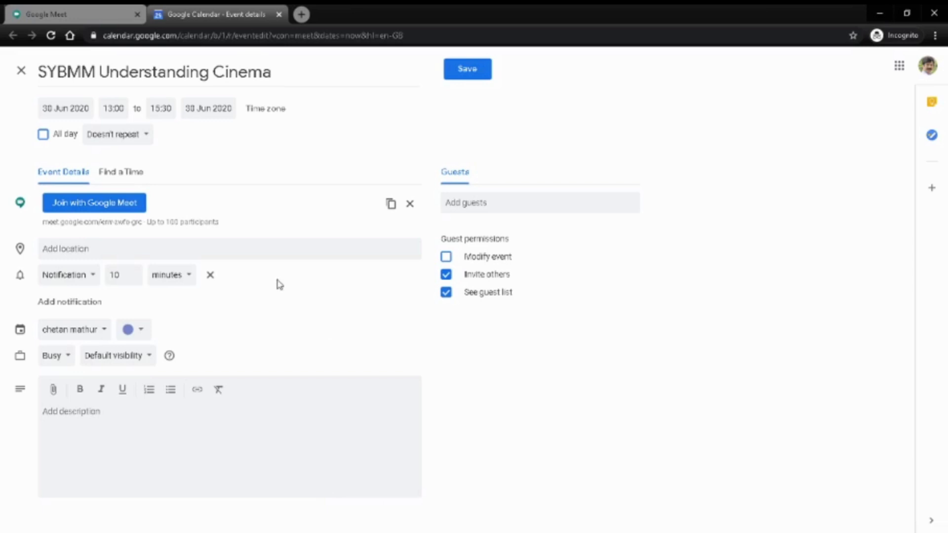
Step: Enter the guest's e-mail address under Add guests, leave the location blank, and save the event
left_click(493, 203)
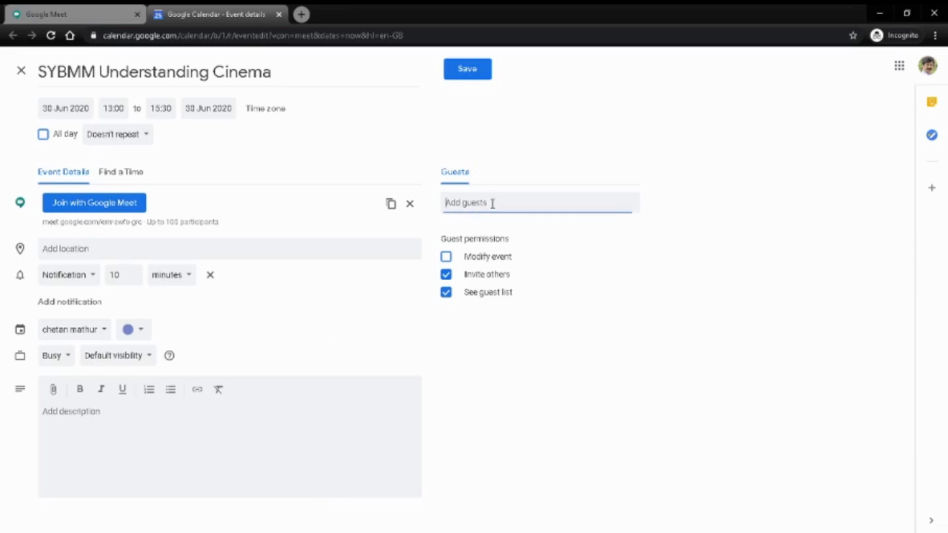
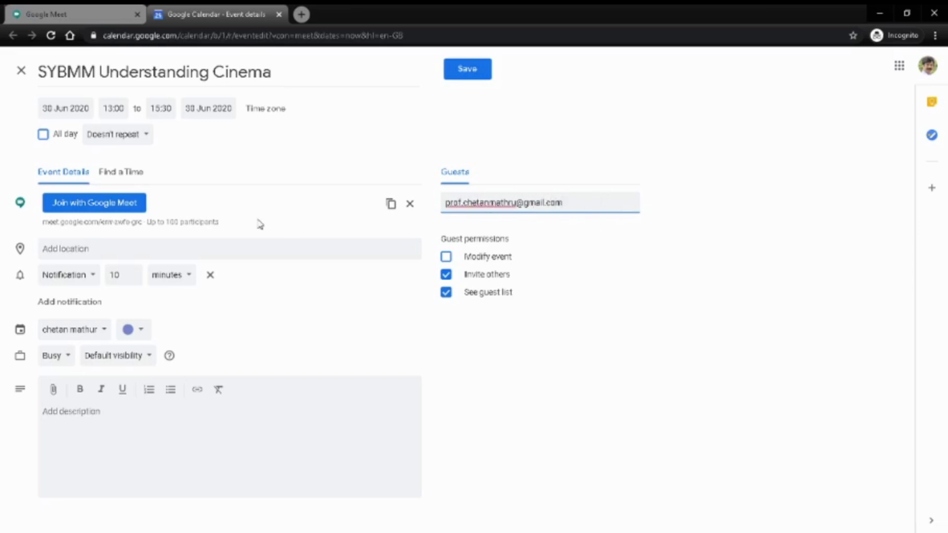
left_click_drag(174, 222, 229, 228)
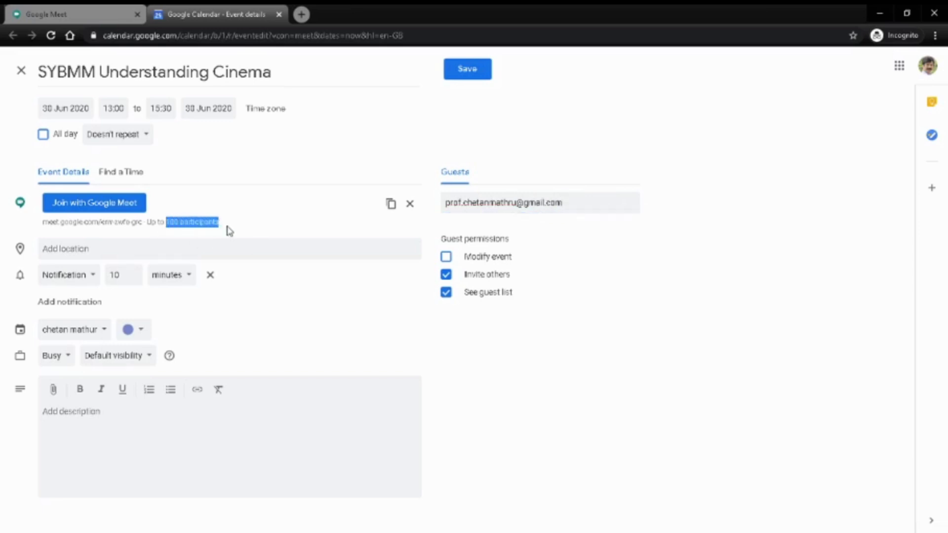
left_click(219, 253)
left_click(284, 347)
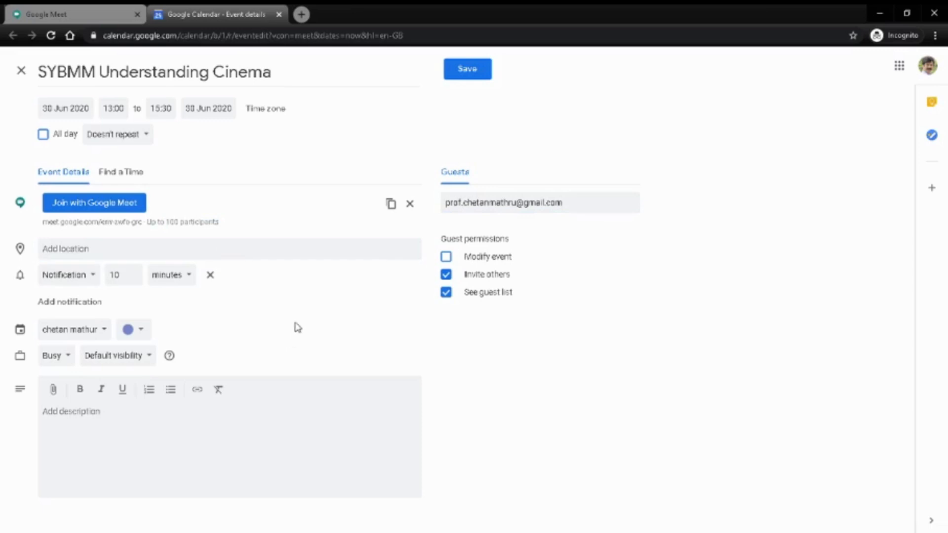
left_click(464, 72)
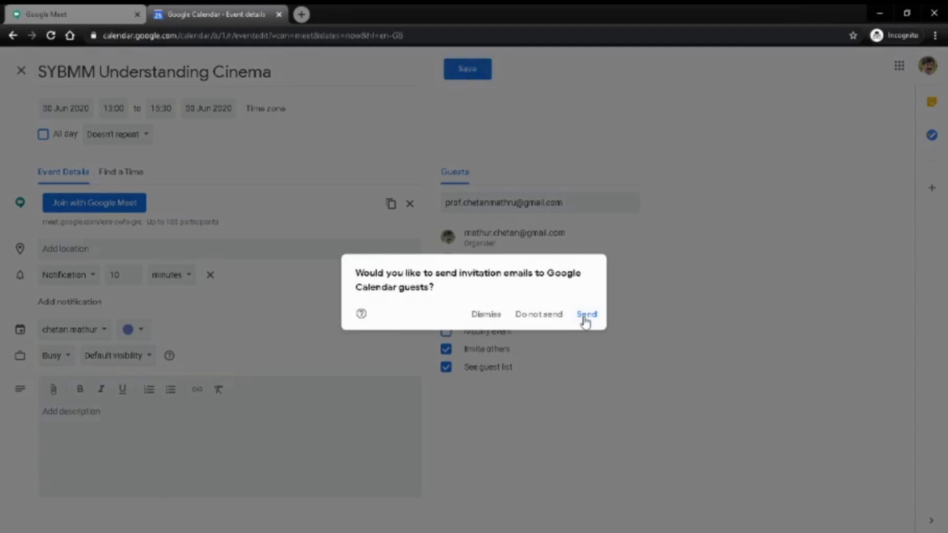
Step: Send the invitation emails and check the SYBMM Understanding Cinema event on 30 June
left_click(585, 321)
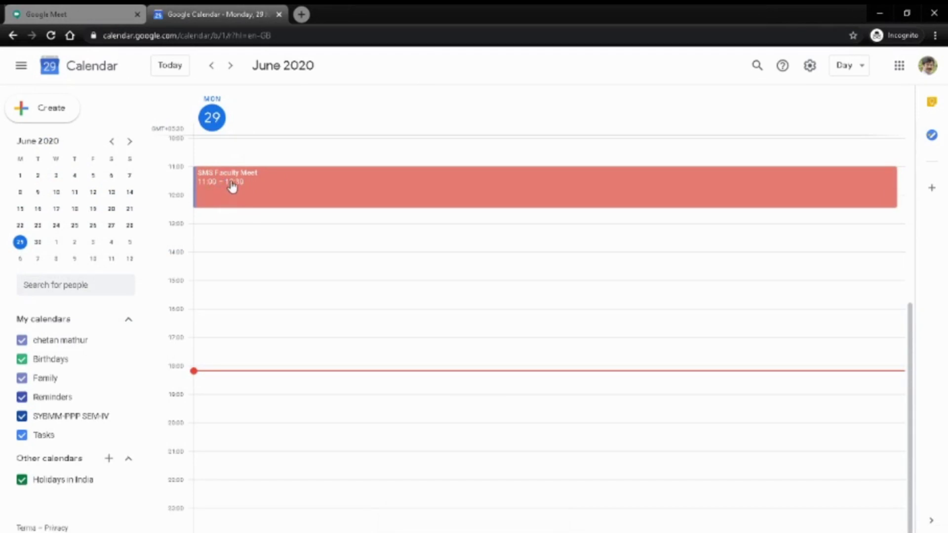
left_click(37, 242)
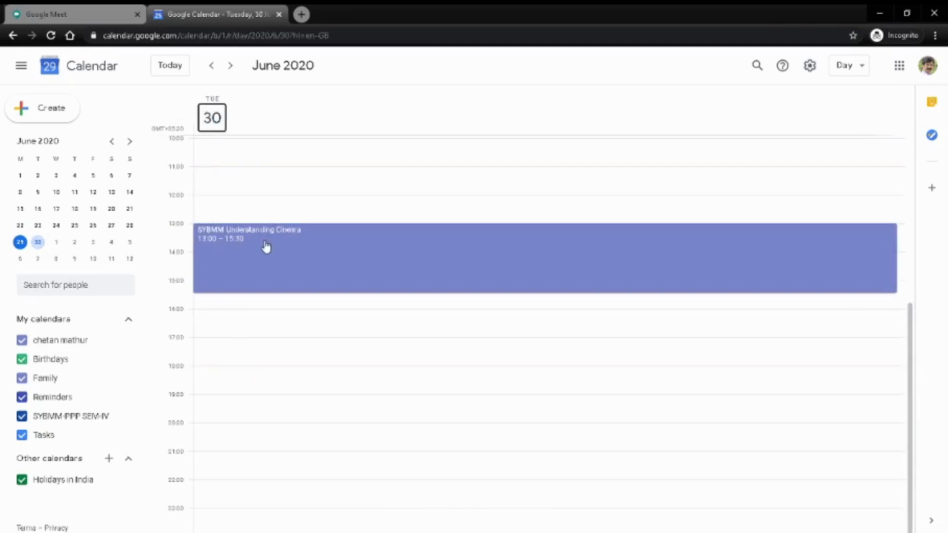
left_click(232, 247)
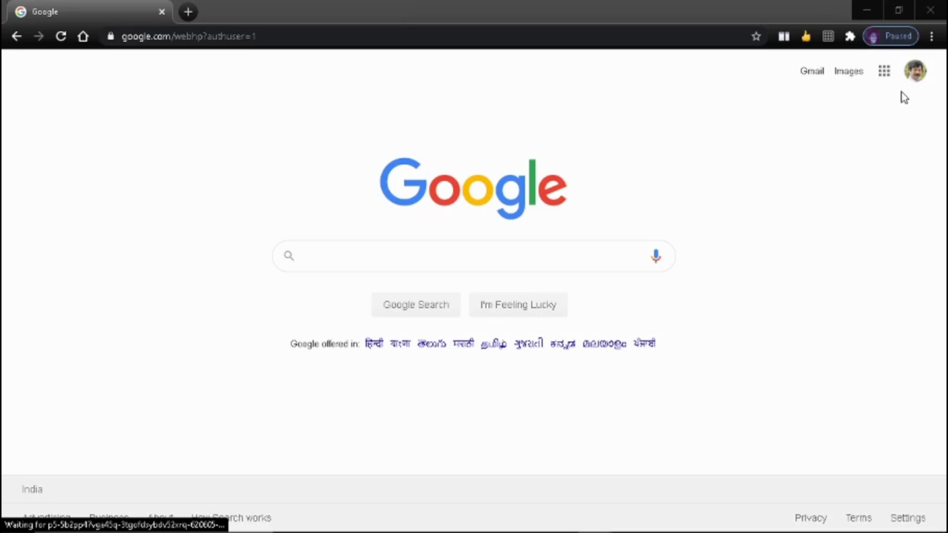
Step: Open Meet from the Google apps panel to see the 18:30 SYBMM Understanding Cinema meeting
left_click(883, 73)
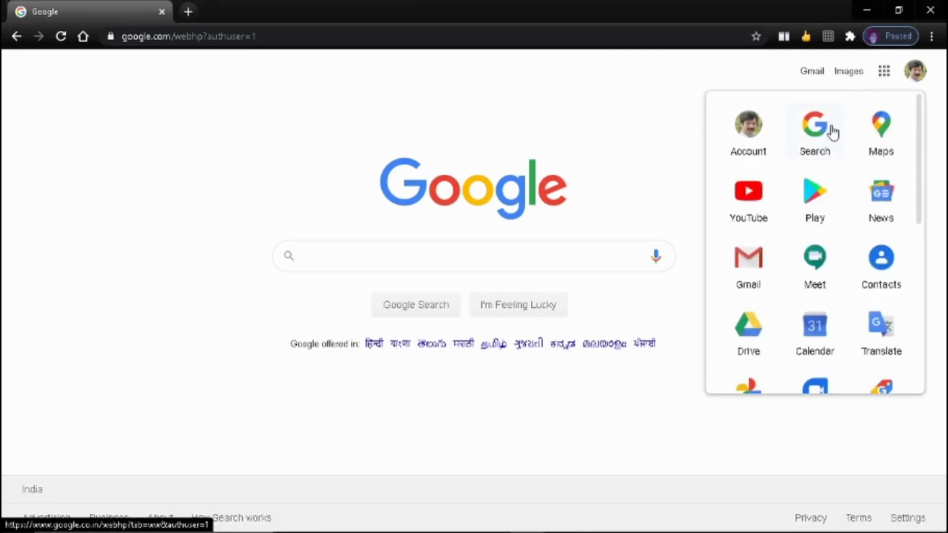
scroll(825, 153, "down", 3)
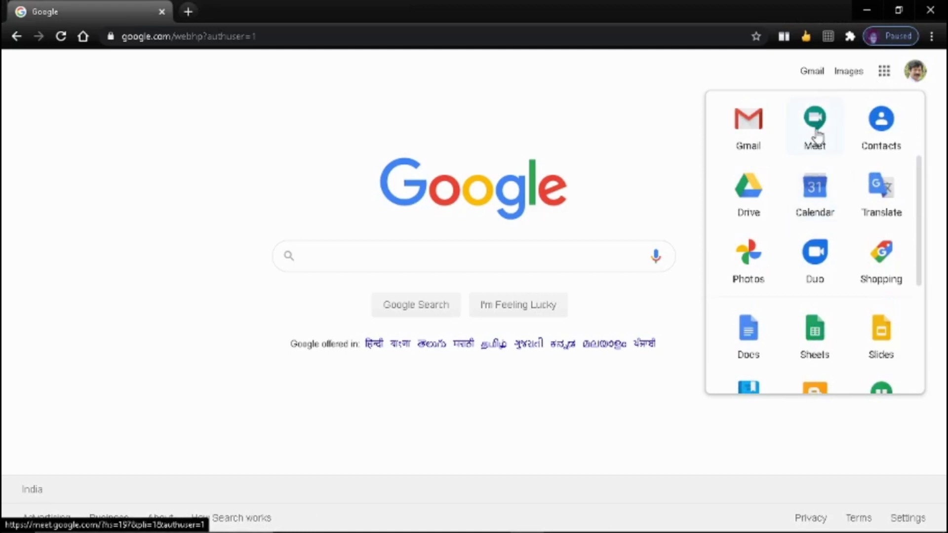
left_click(815, 134)
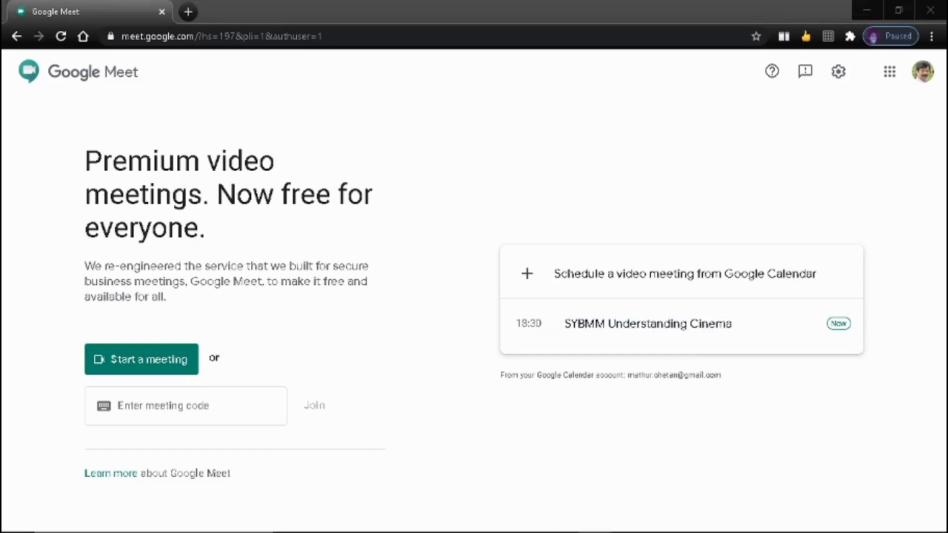
Step: Go to Chrome's Extensions page via More tools, then open the Chrome Web Store
left_click(933, 46)
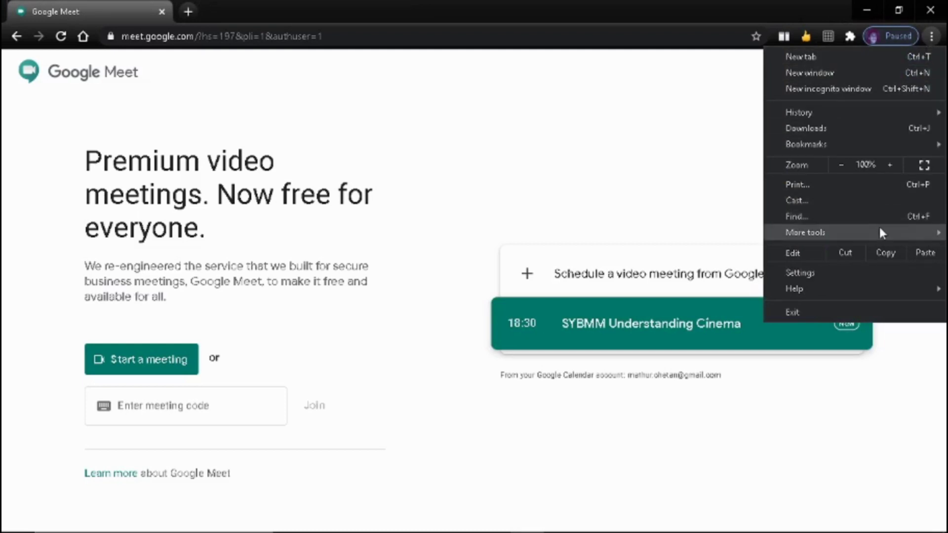
mouse_move(881, 233)
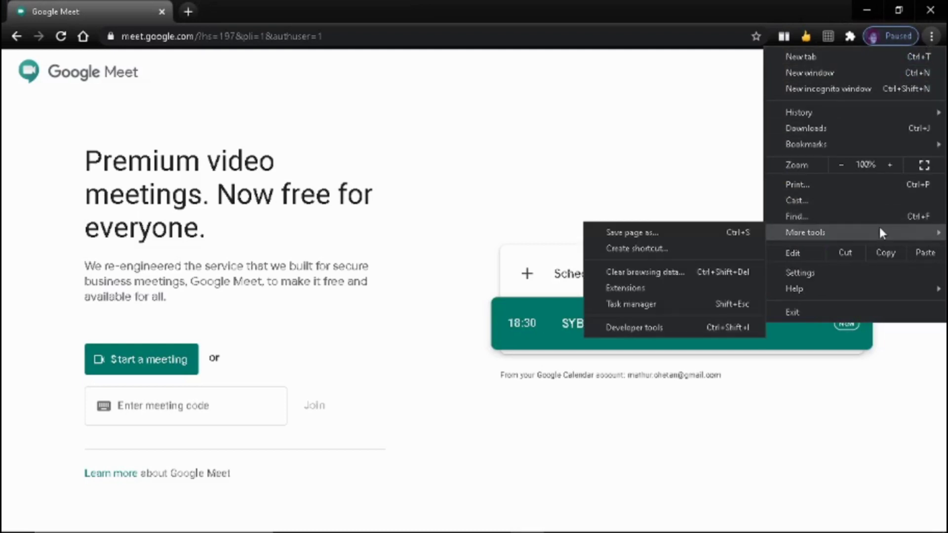
left_click(667, 292)
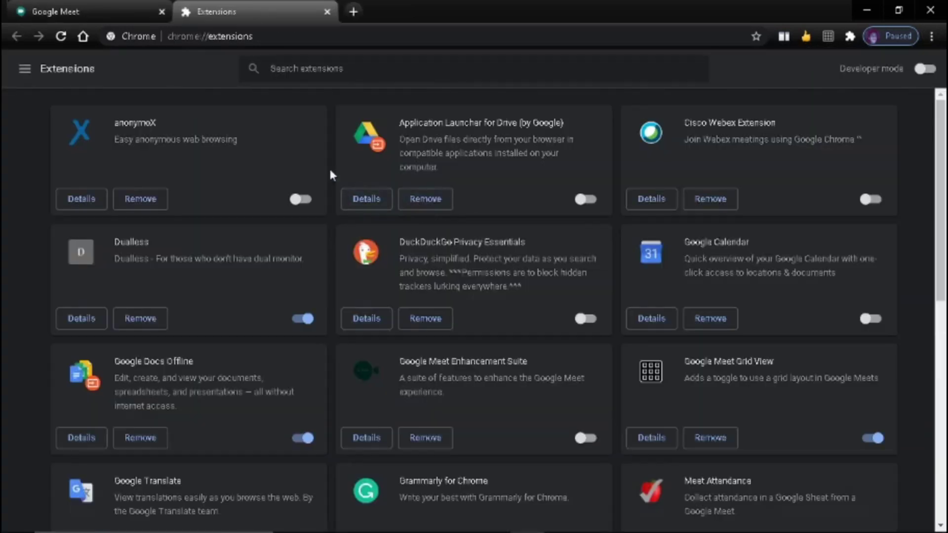
left_click(26, 75)
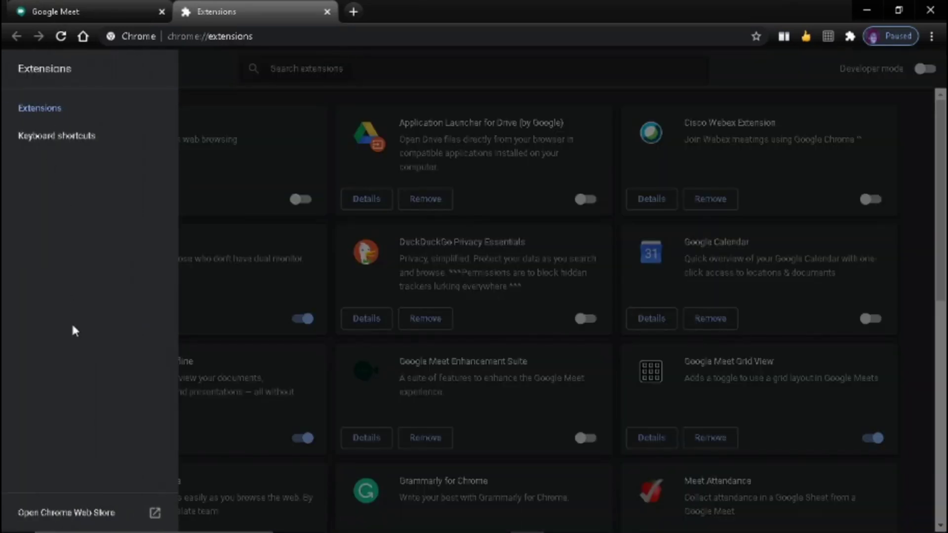
left_click(91, 512)
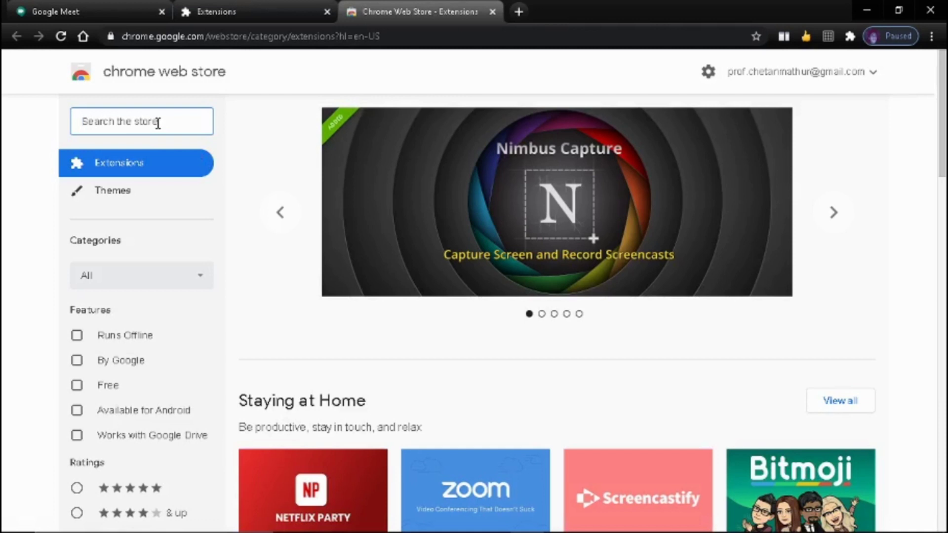
Step: Search the Chrome Web Store for 'attendance', correcting the typo in the search term
type("attenda")
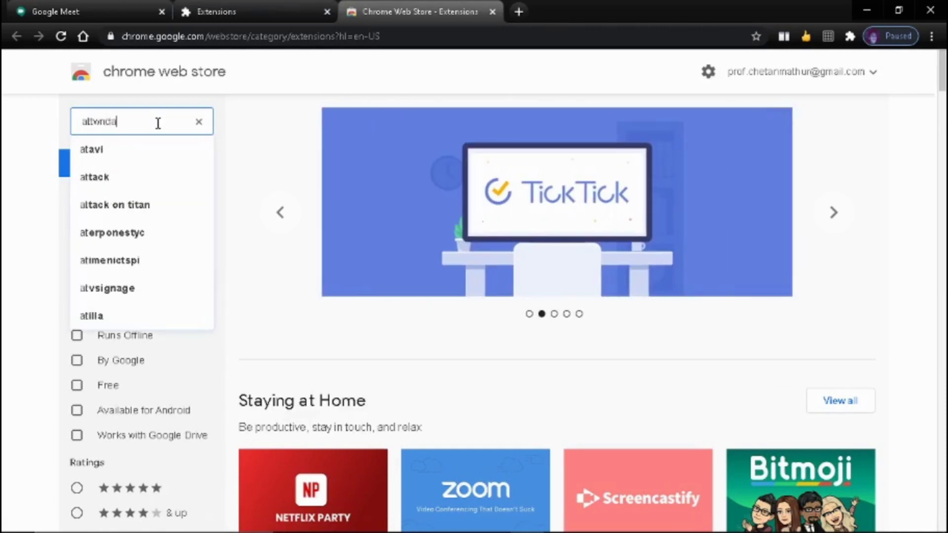
type("nce")
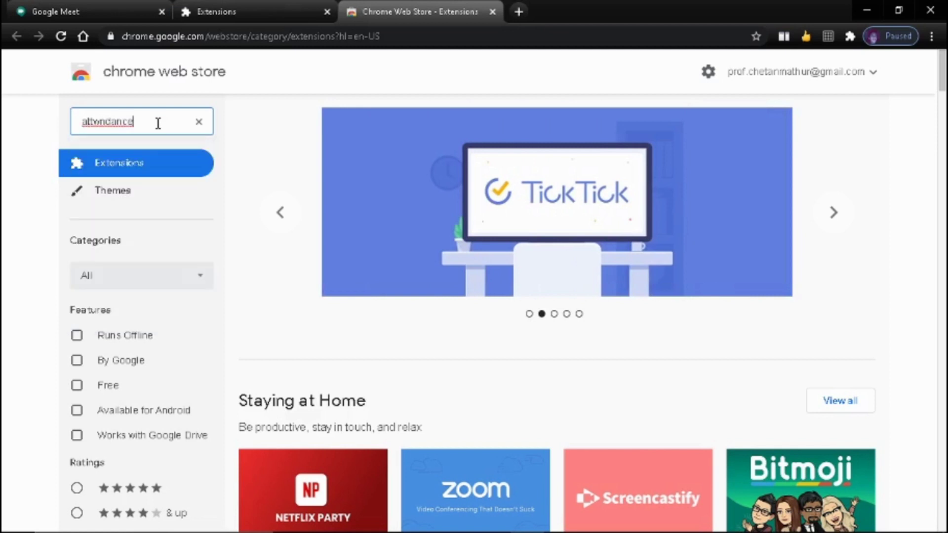
left_click(104, 123)
key("BackSpace")
type("e")
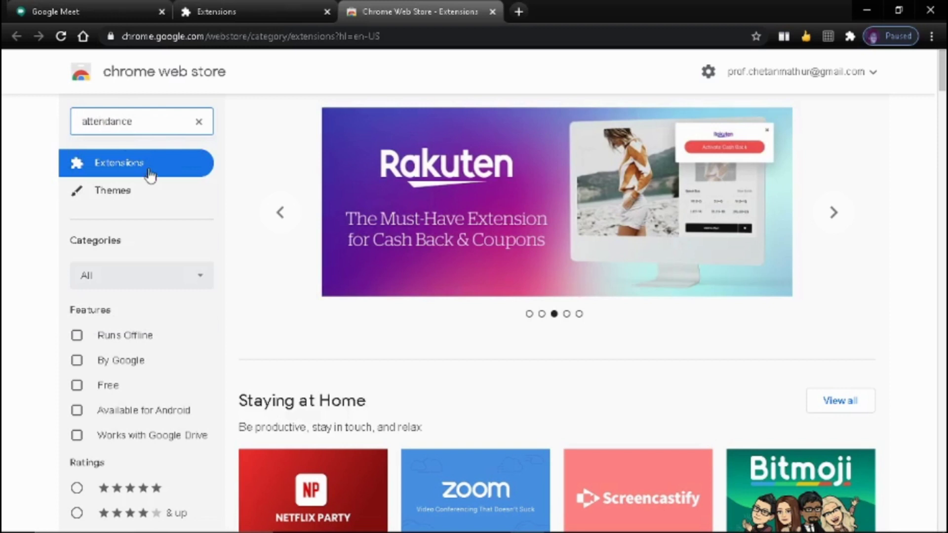
left_click(153, 123)
key("Return")
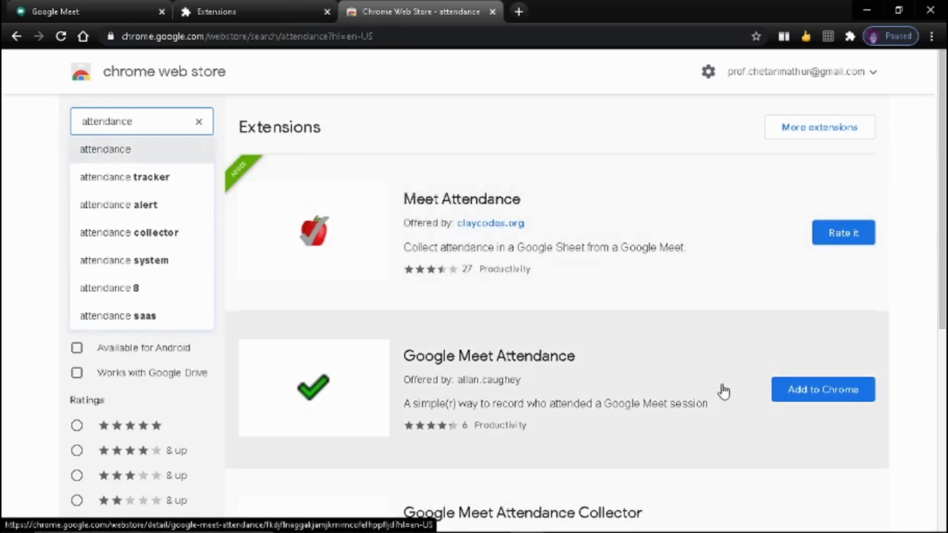
Step: Add the Google Meet Attendance extension to Chrome
left_click(786, 389)
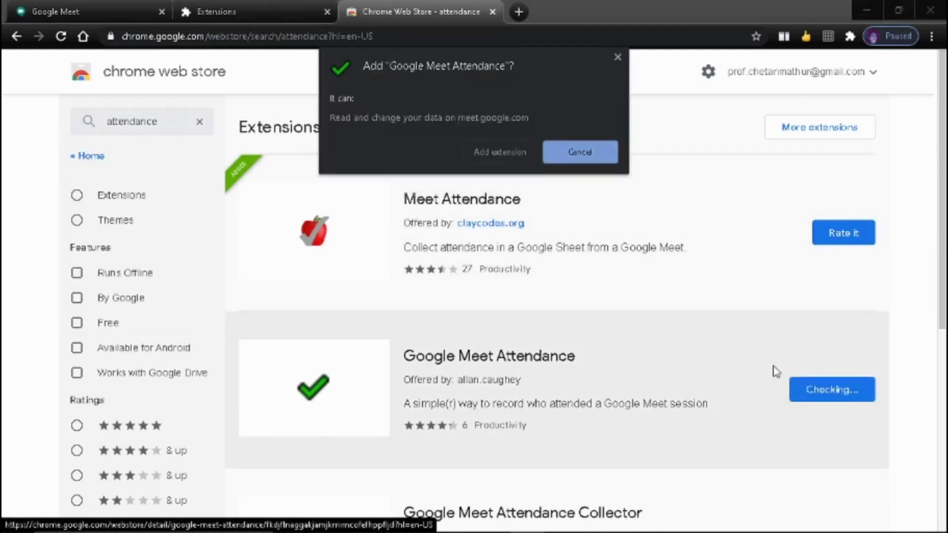
left_click(476, 149)
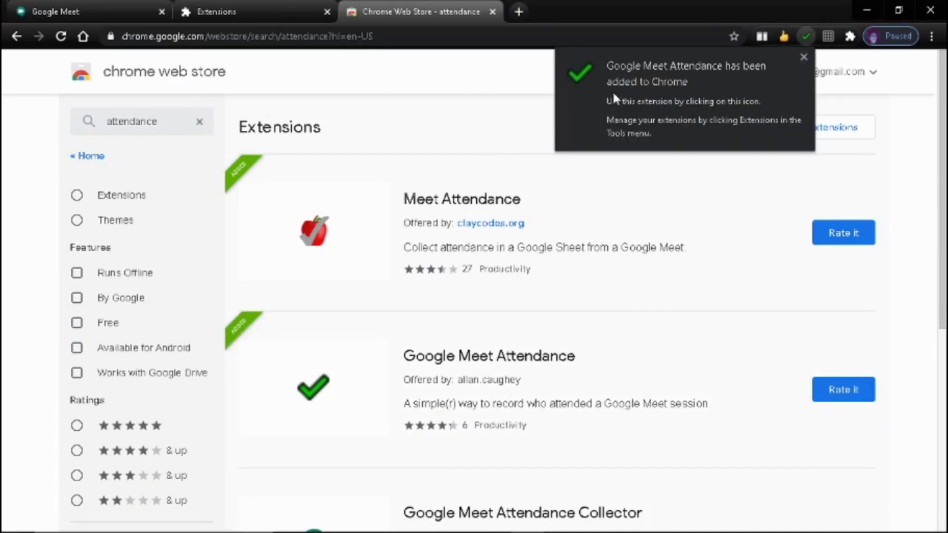
left_click(803, 57)
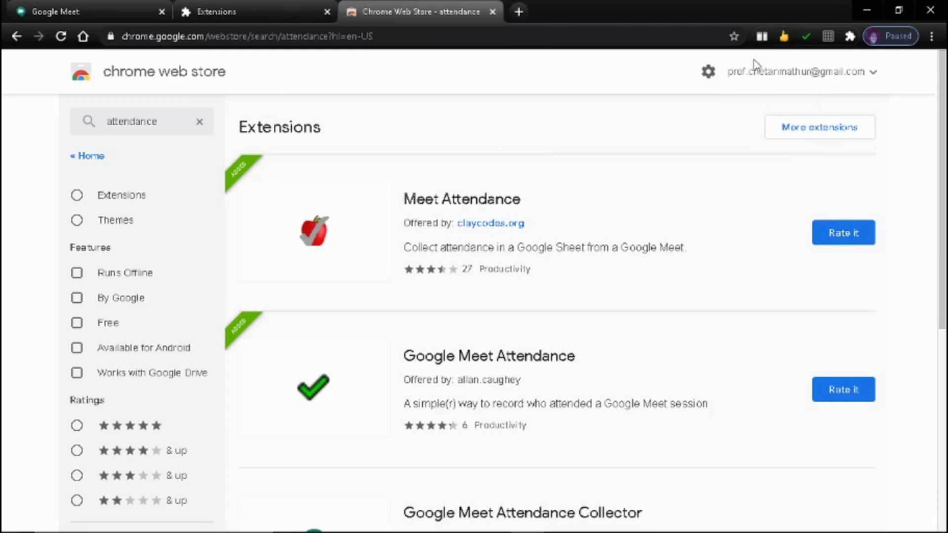
left_click(176, 120)
Step: Search 'grid view', install Google Meet Grid View - ICE, and close the store and extensions tabs
key("BackSpace")
key("BackSpace")
key("BackSpace")
key("BackSpace")
key("BackSpace")
key("BackSpace")
key("BackSpace")
key("BackSpace")
key("BackSpace")
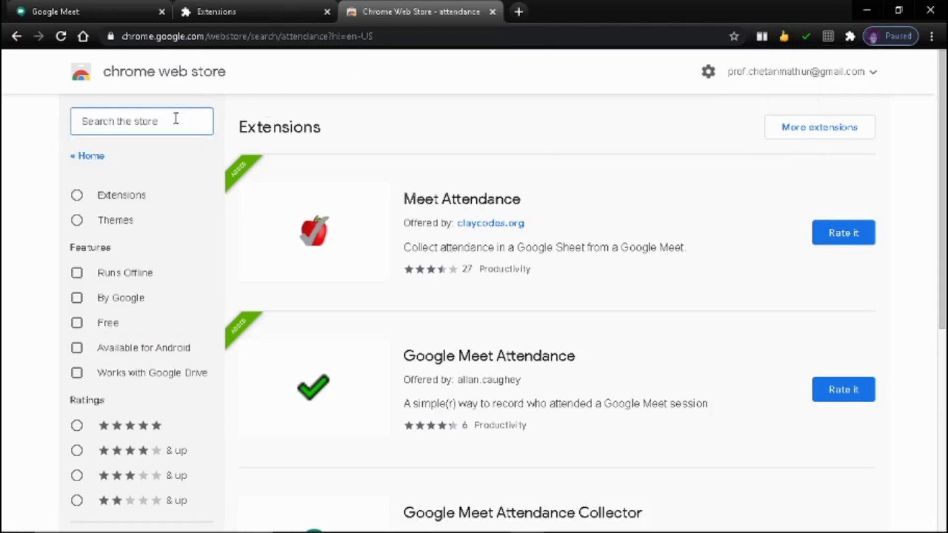
type("grid")
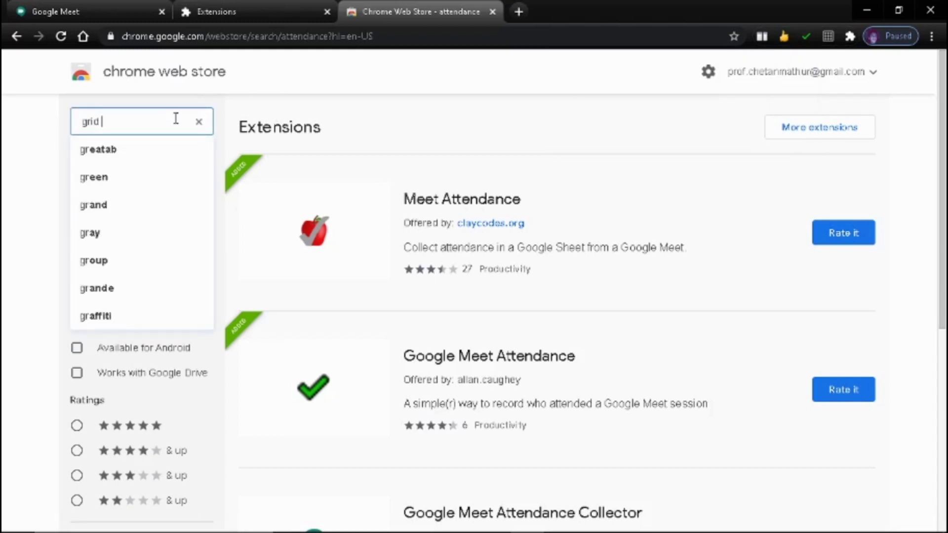
type(" view")
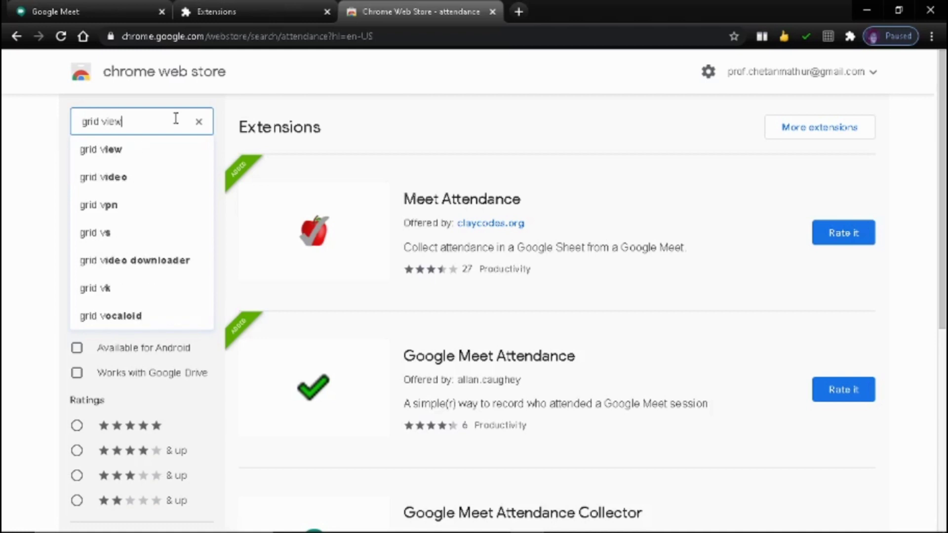
key("Return")
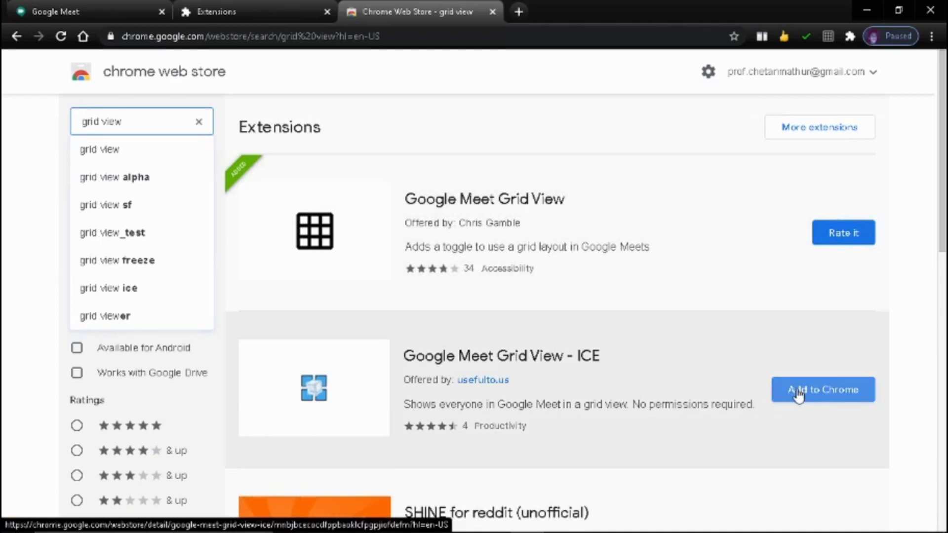
left_click(798, 393)
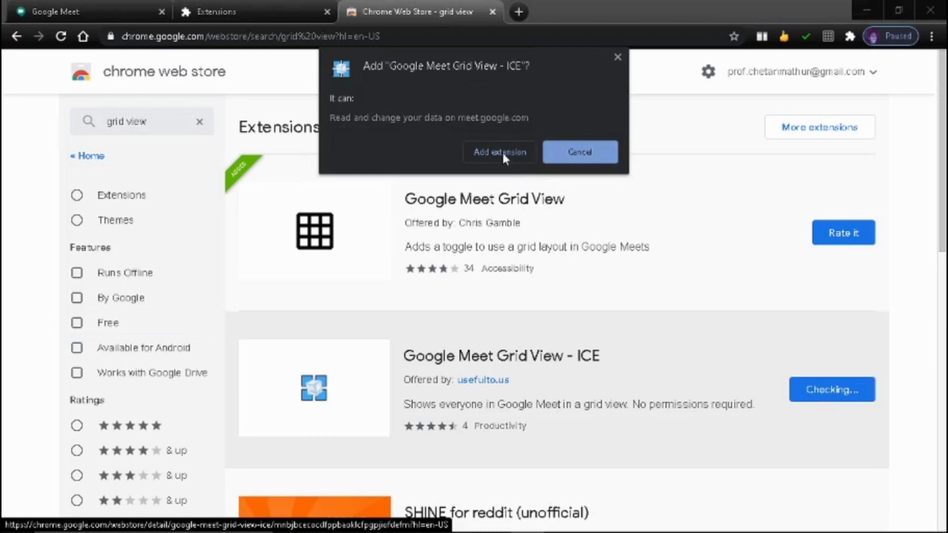
left_click(502, 151)
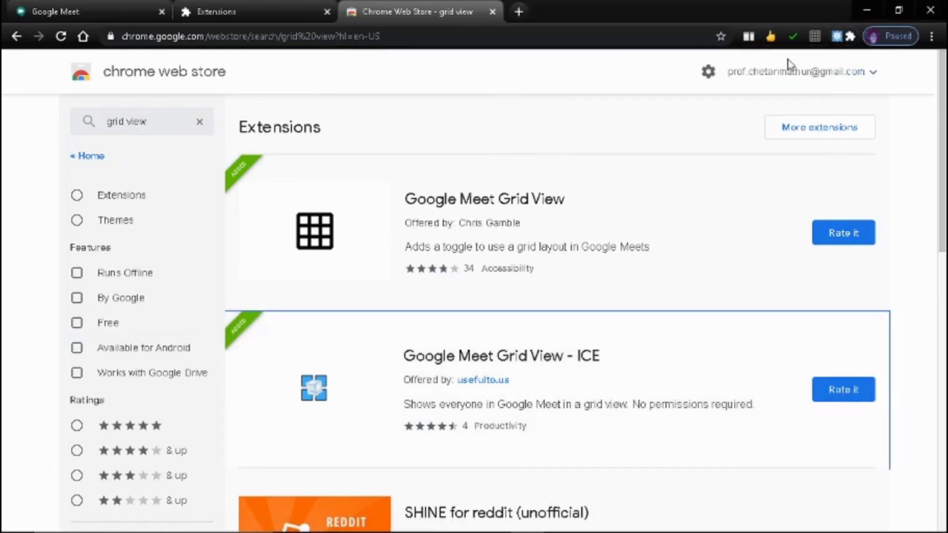
left_click(492, 11)
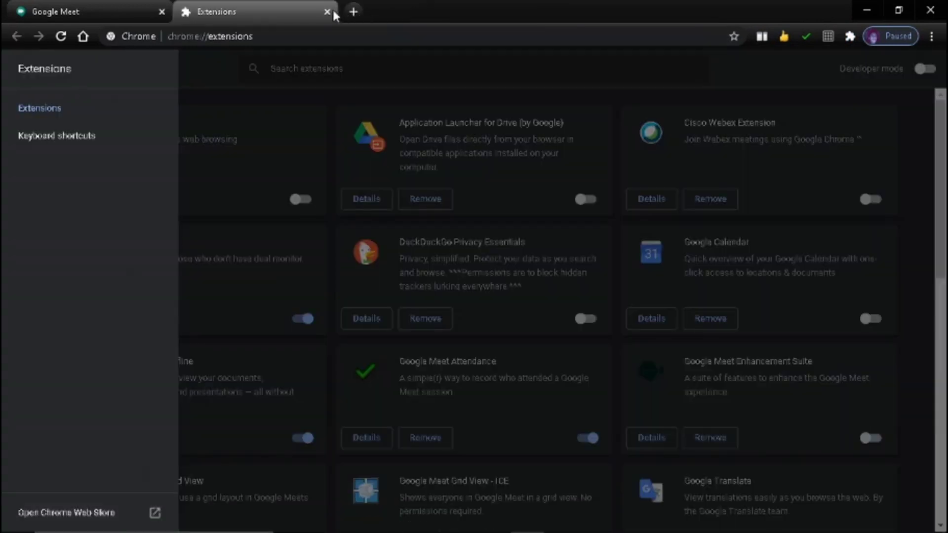
left_click(327, 11)
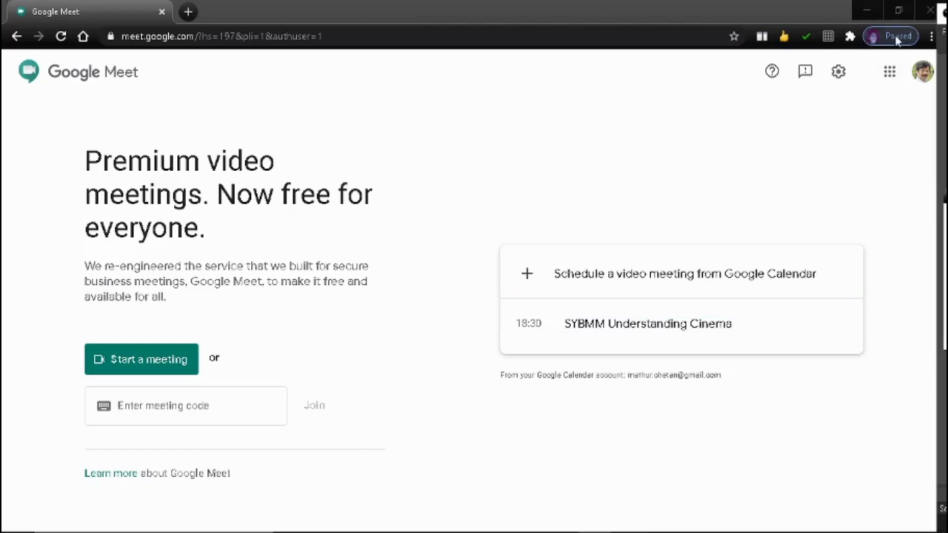
Step: Open the SYBMM Understanding Cinema join screen and drag the Class List panel to the bottom-left
left_click(897, 13)
left_click(753, 10)
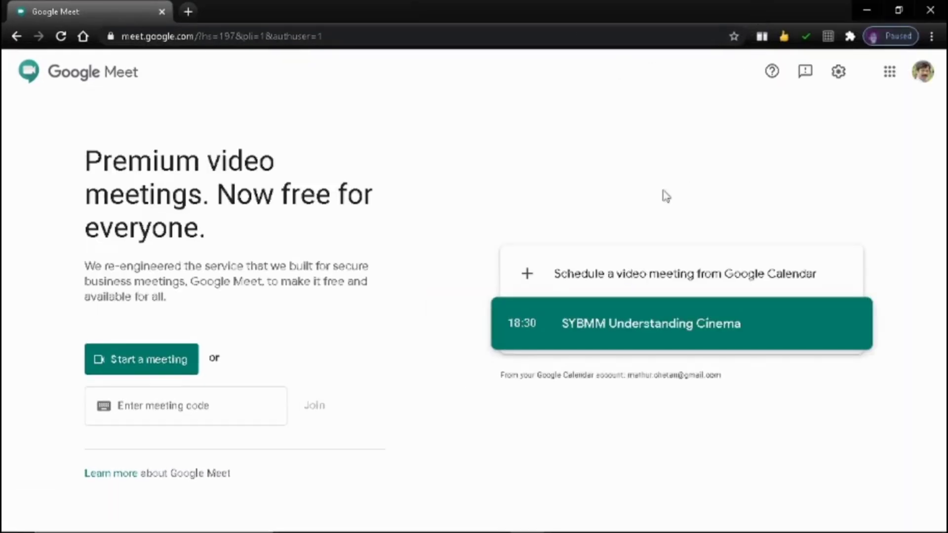
left_click(588, 332)
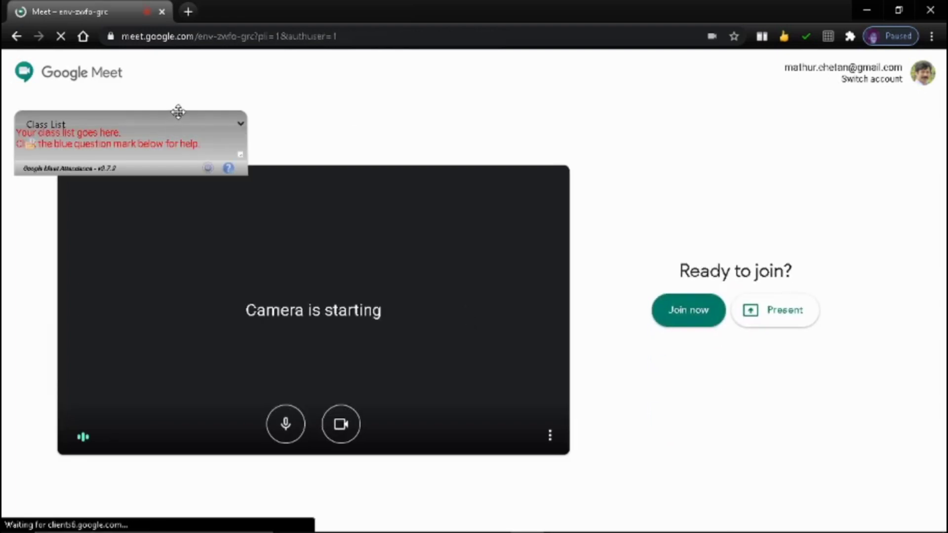
left_click_drag(178, 112, 173, 144)
left_click_drag(176, 294, 173, 462)
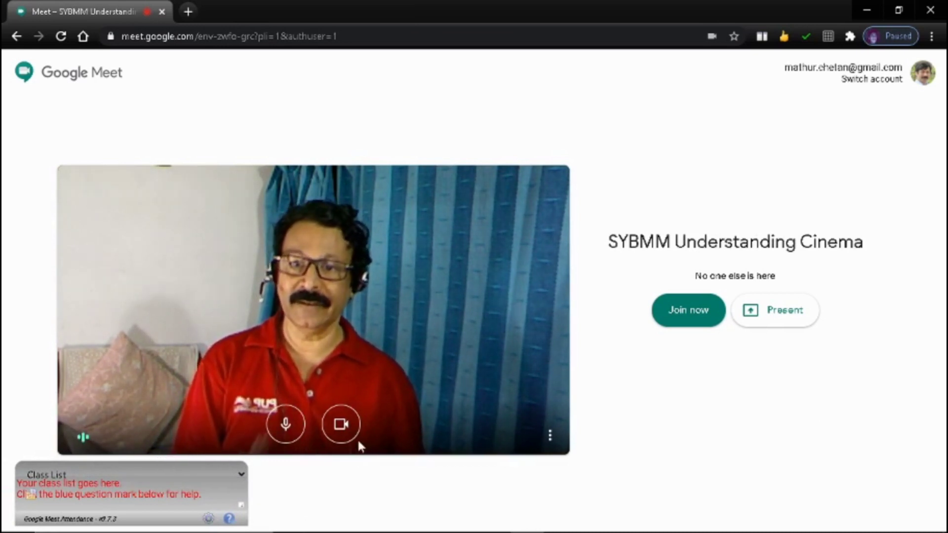
Step: Open the audio and video settings and play a test sound through the speakers
left_click(548, 437)
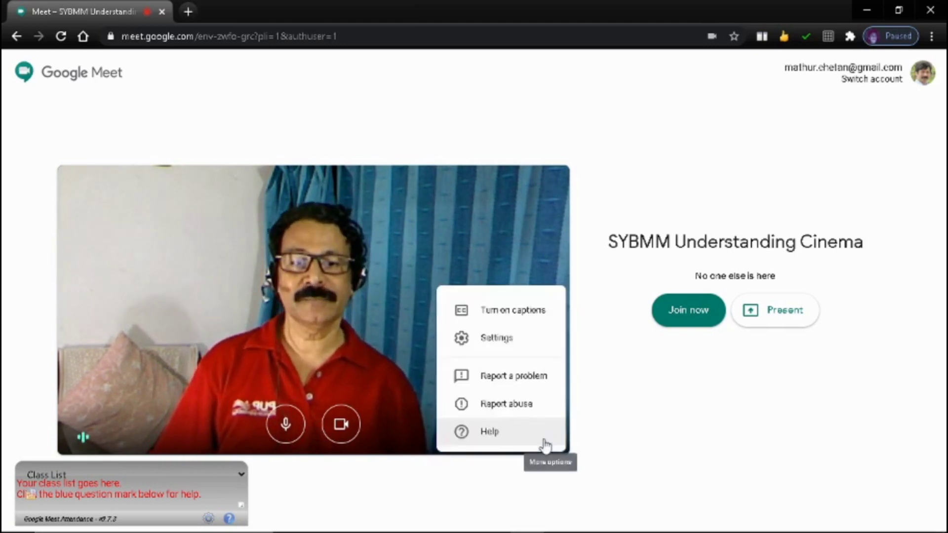
left_click(495, 336)
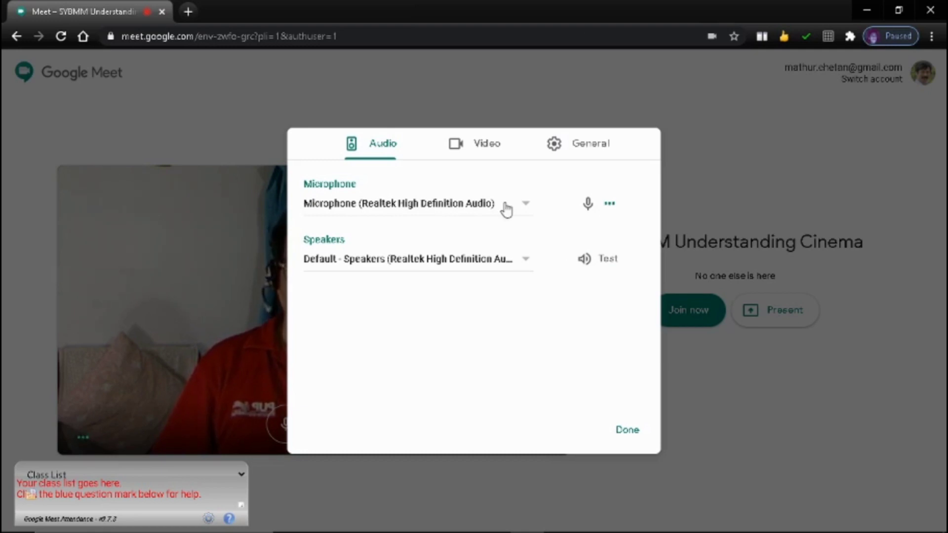
left_click(587, 265)
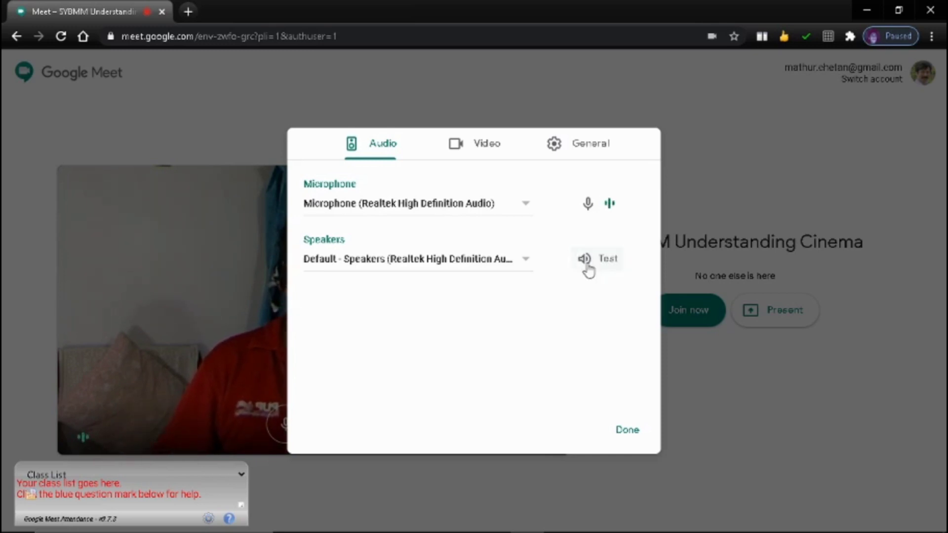
Step: Keep Logitech Webcam 500 as the camera in Video settings and close the settings
left_click(491, 147)
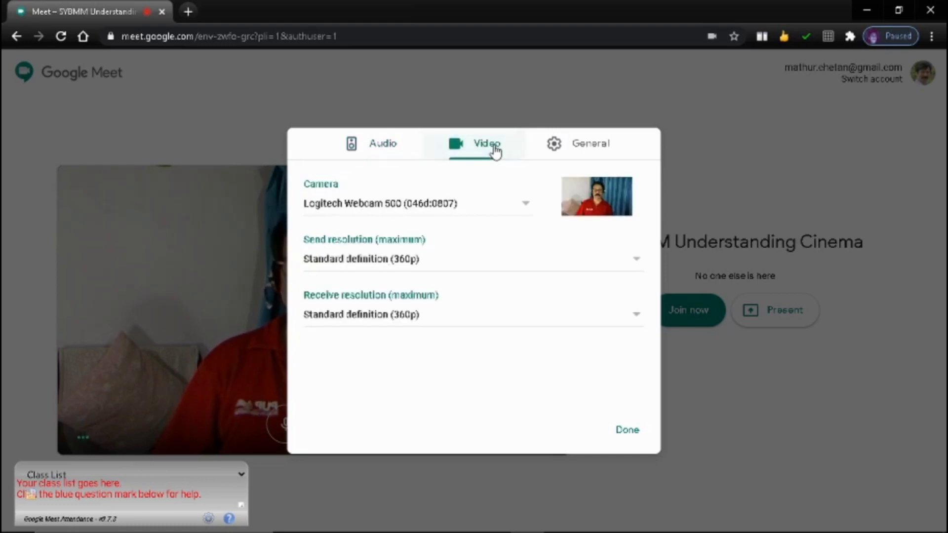
left_click(471, 207)
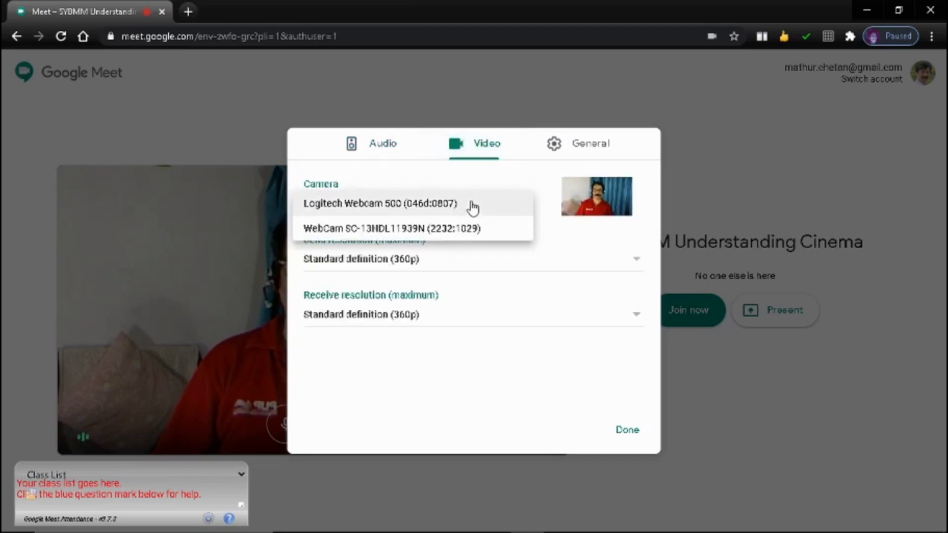
left_click(400, 210)
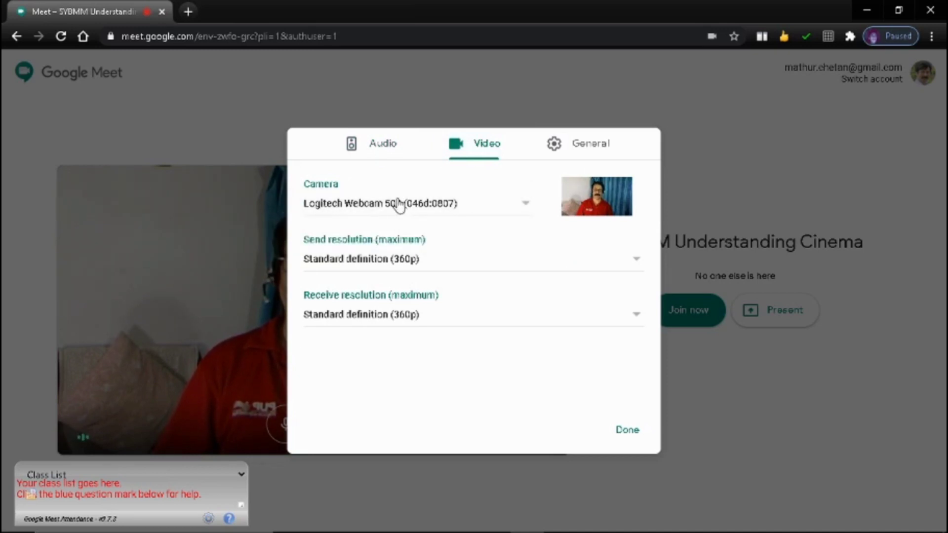
left_click(397, 206)
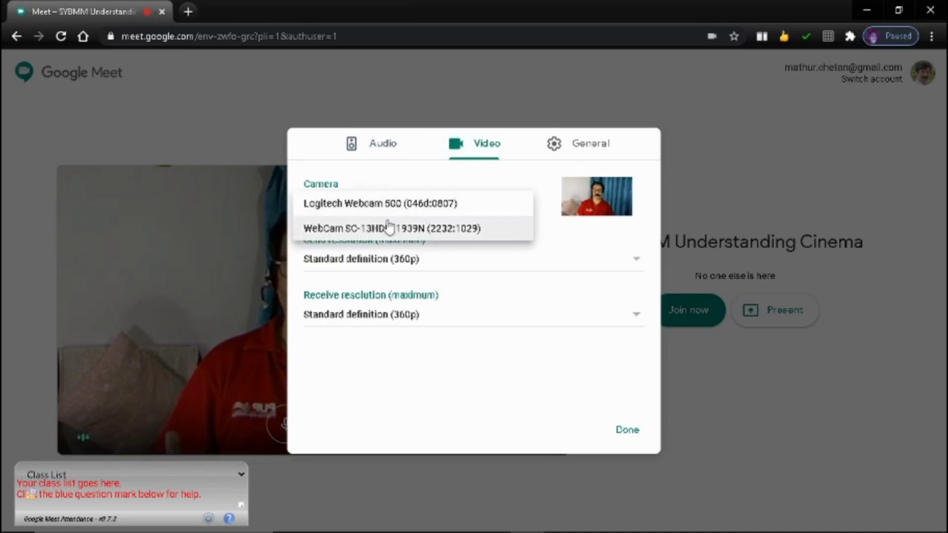
left_click(394, 208)
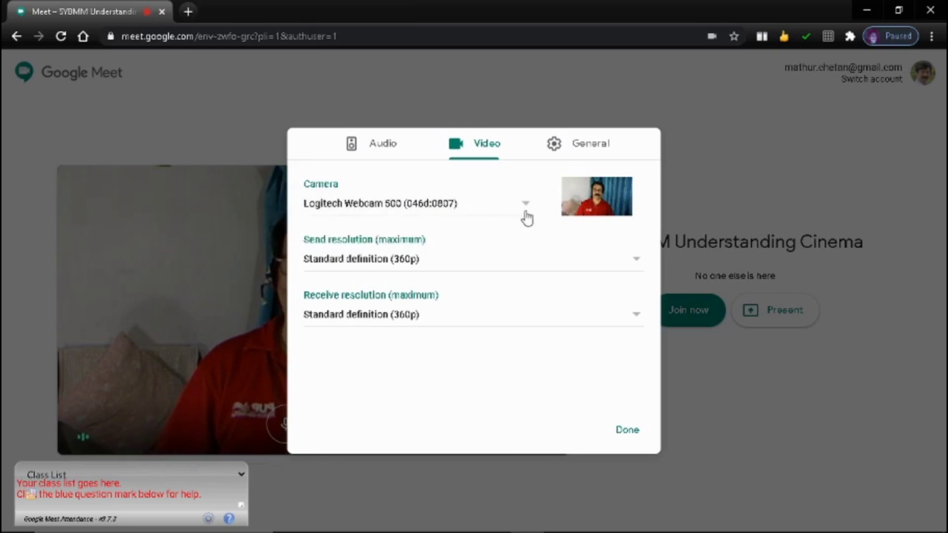
left_click(627, 437)
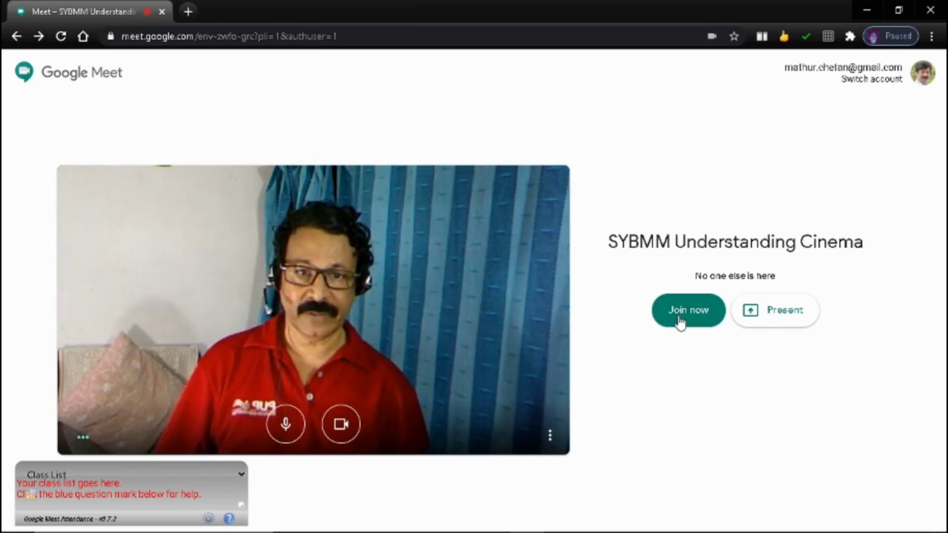
Step: Join the call, move the meeting-start notice aside, and admit all three waiting students
left_click(680, 321)
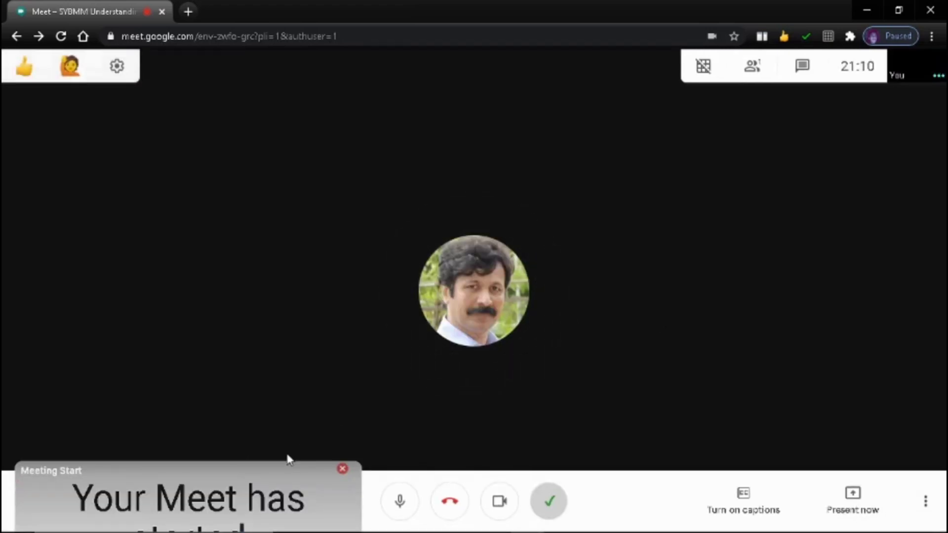
left_click_drag(281, 463, 261, 509)
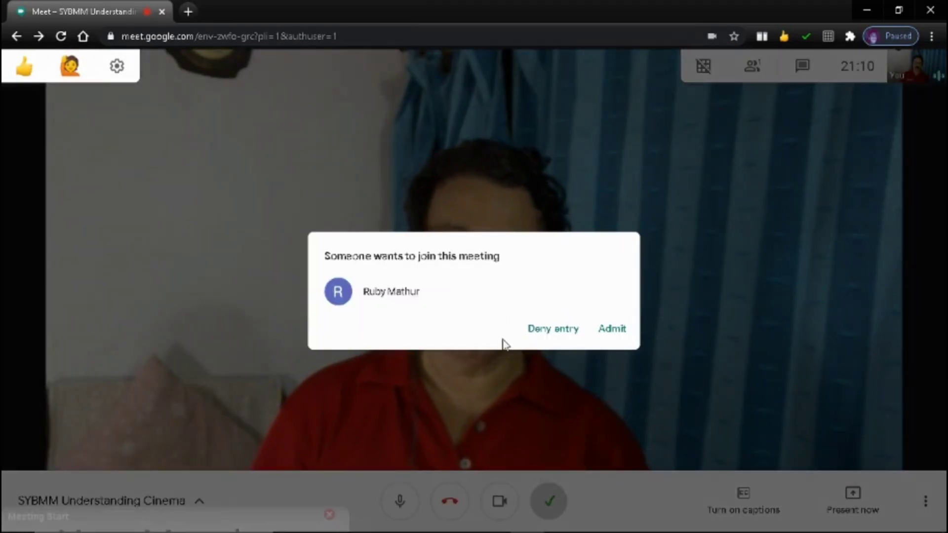
left_click(619, 330)
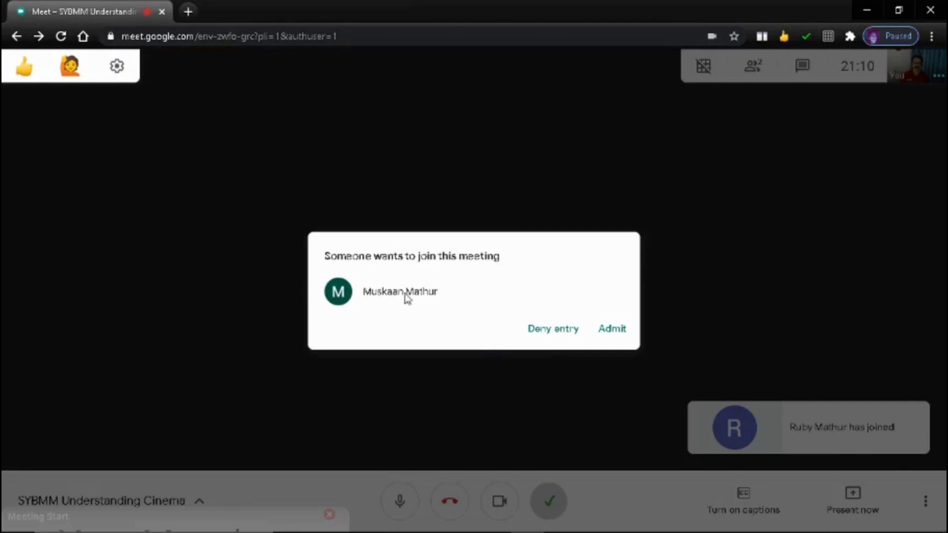
left_click(611, 329)
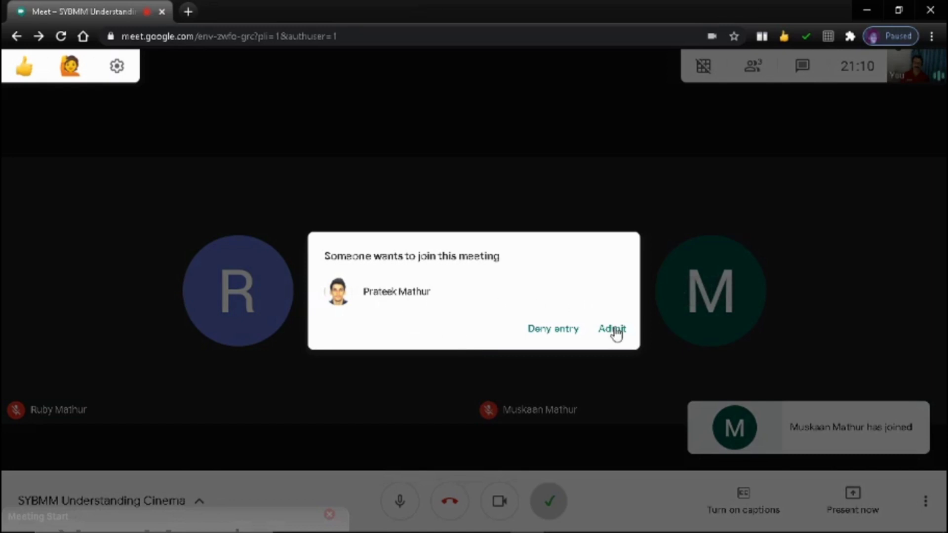
left_click(613, 330)
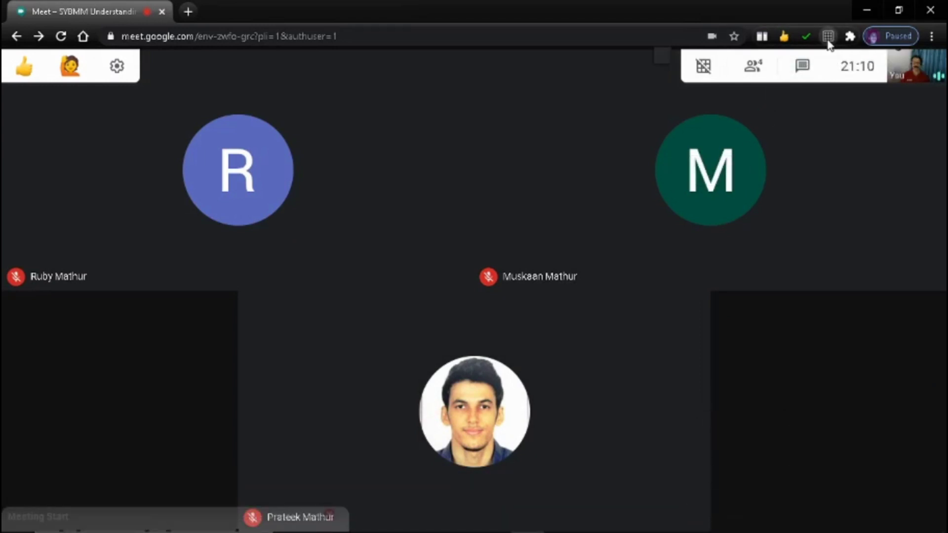
Step: Turn on Enable Grid View in the Grid View extension, keeping yourself included in the grid
left_click(827, 37)
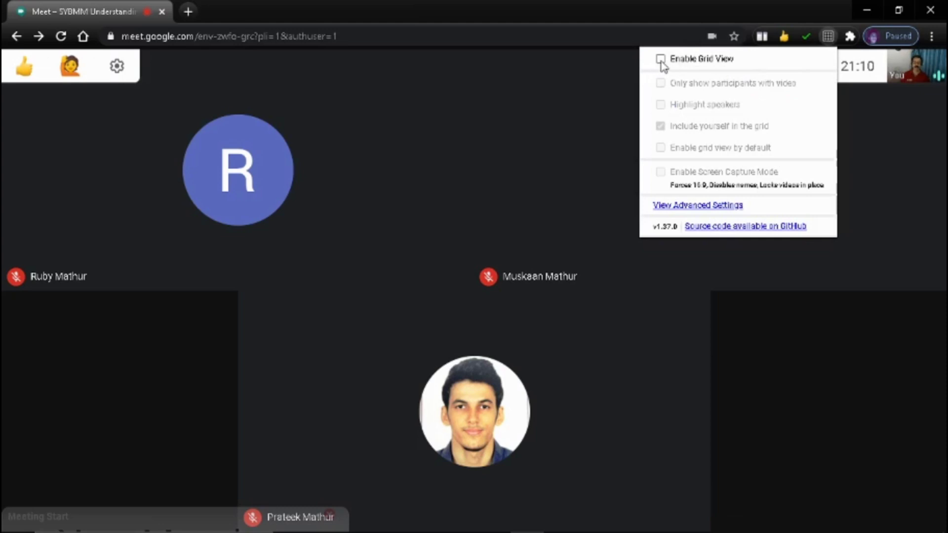
left_click(661, 60)
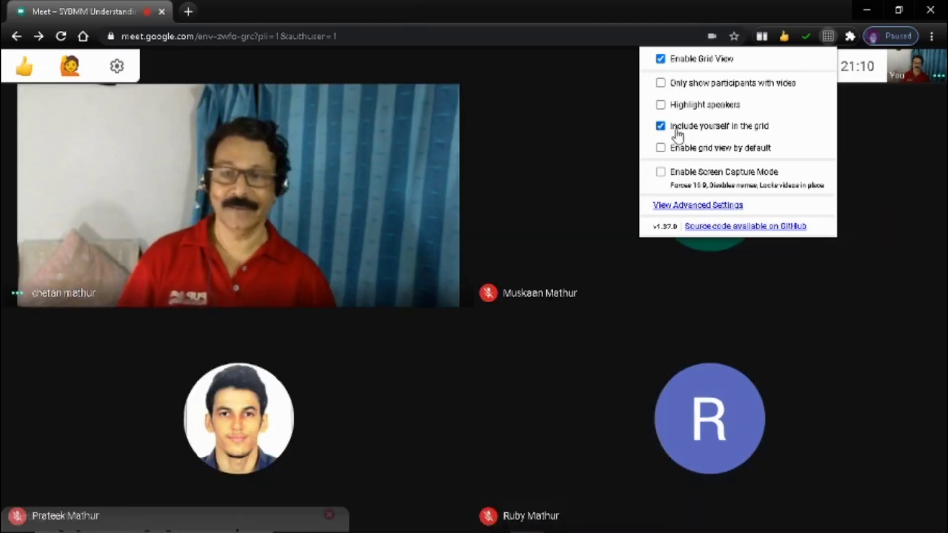
left_click(540, 144)
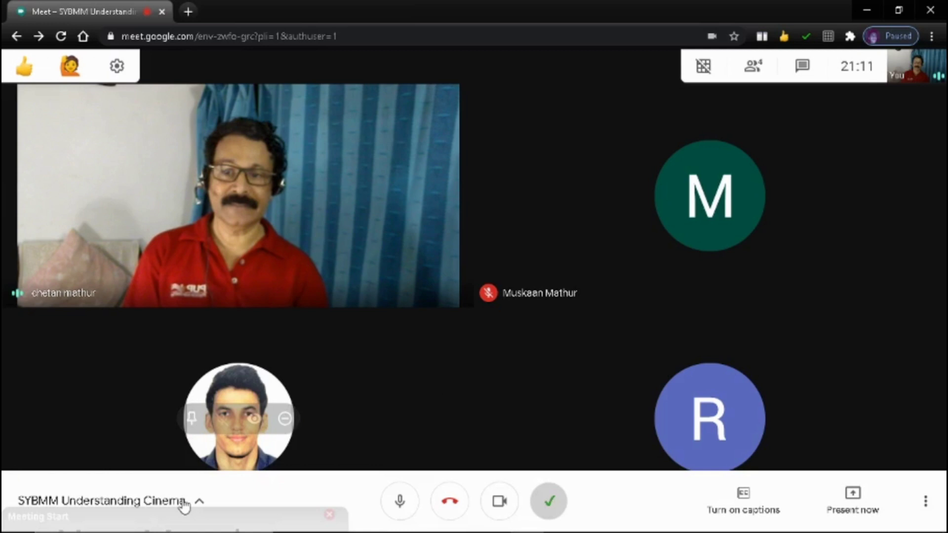
Step: Open meeting details, then mute and unmute the microphone and switch the camera off and on
left_click(184, 504)
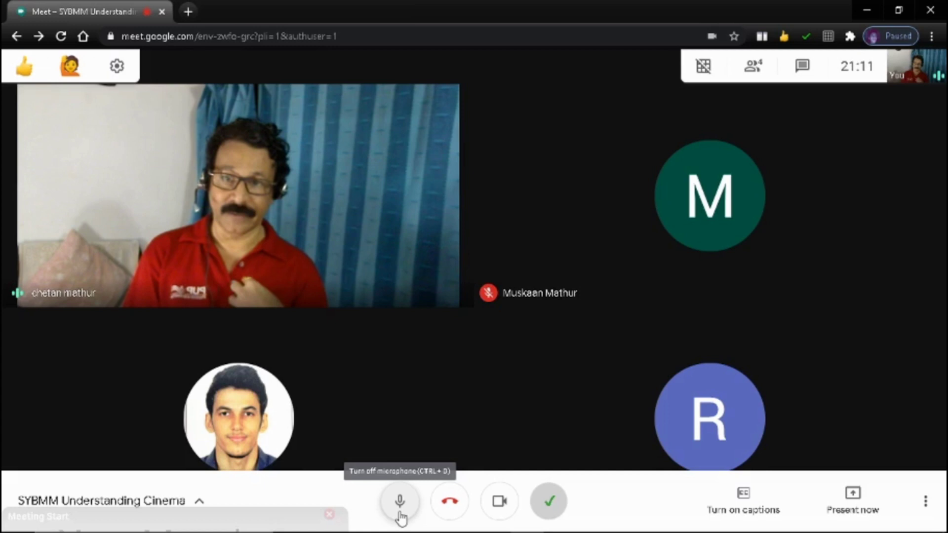
left_click(399, 501)
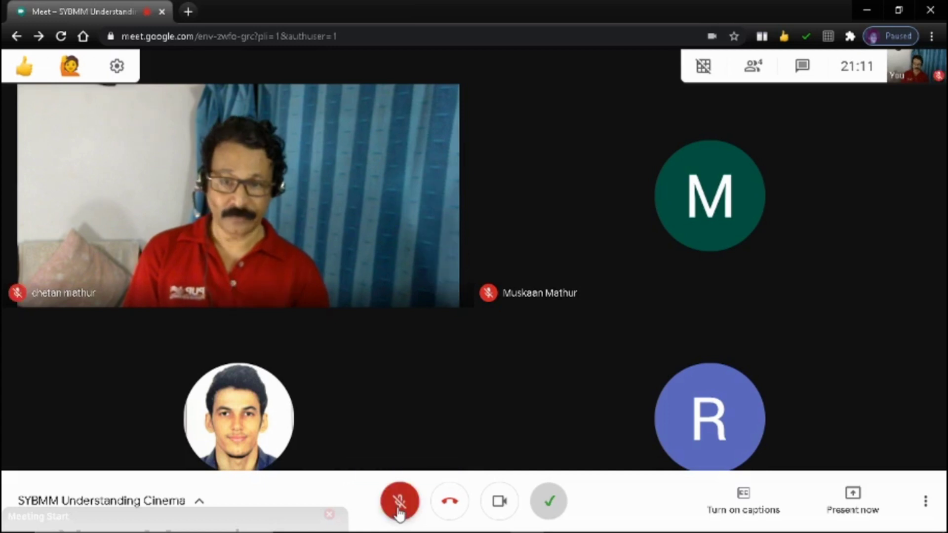
left_click(399, 511)
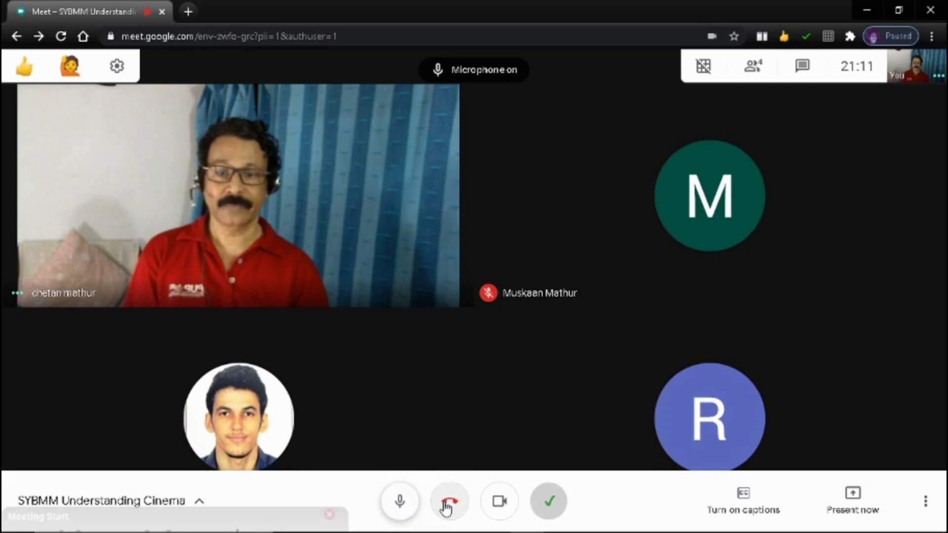
left_click(500, 503)
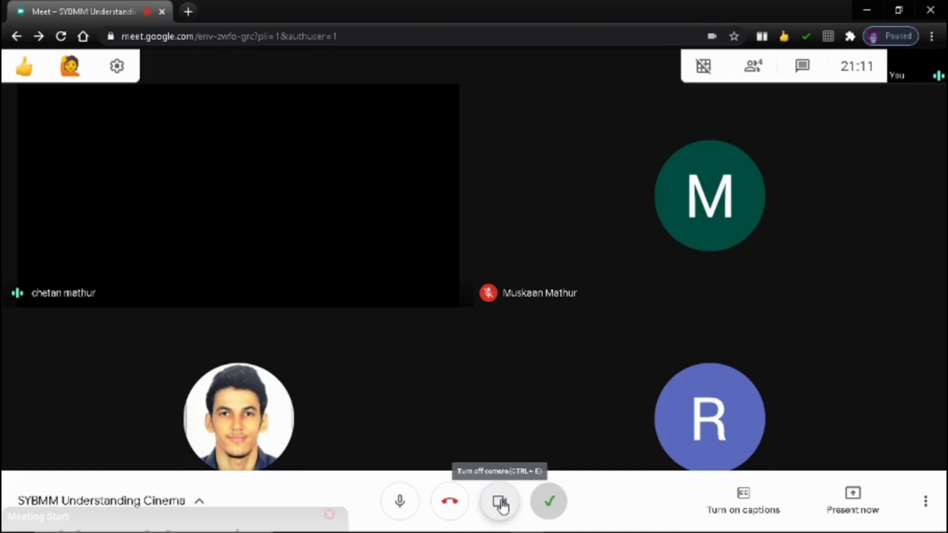
left_click(500, 504)
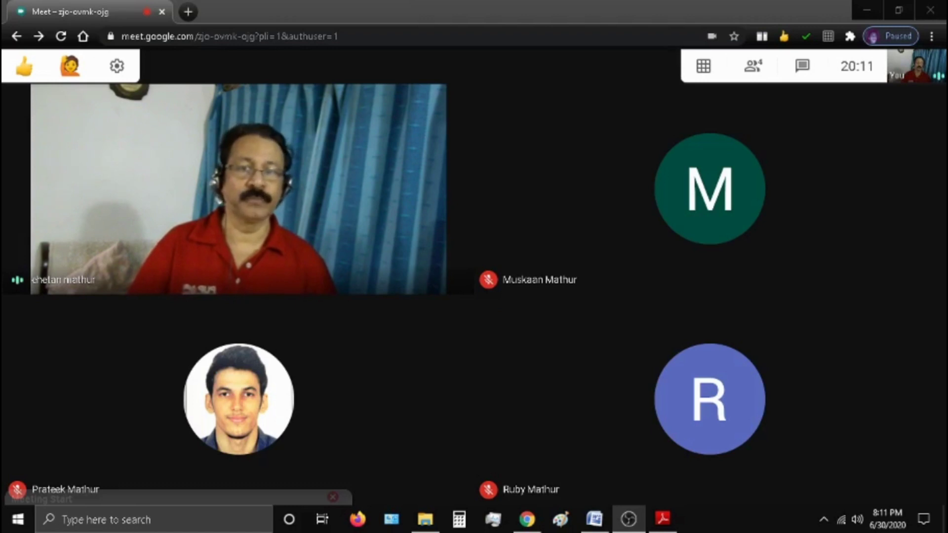
Step: Pin your own video tile from the People list
left_click(755, 66)
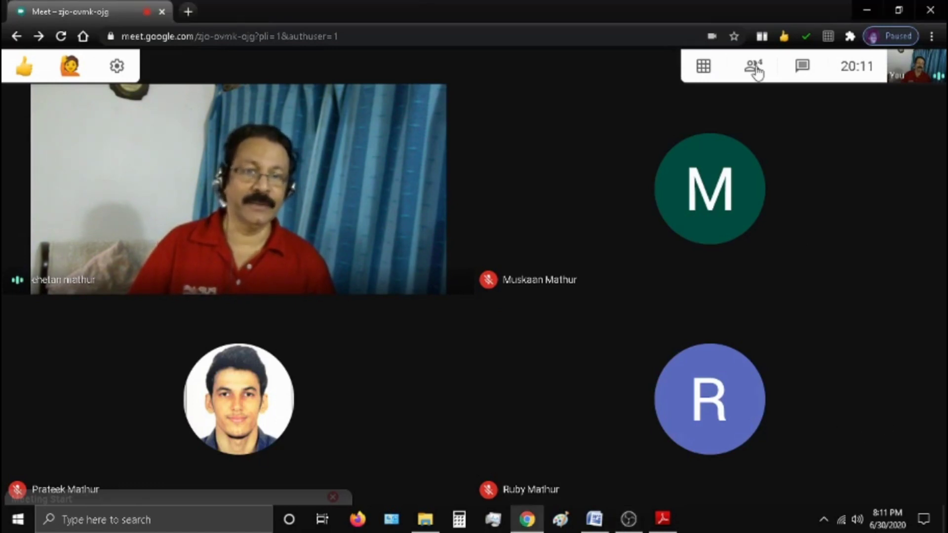
left_click(756, 68)
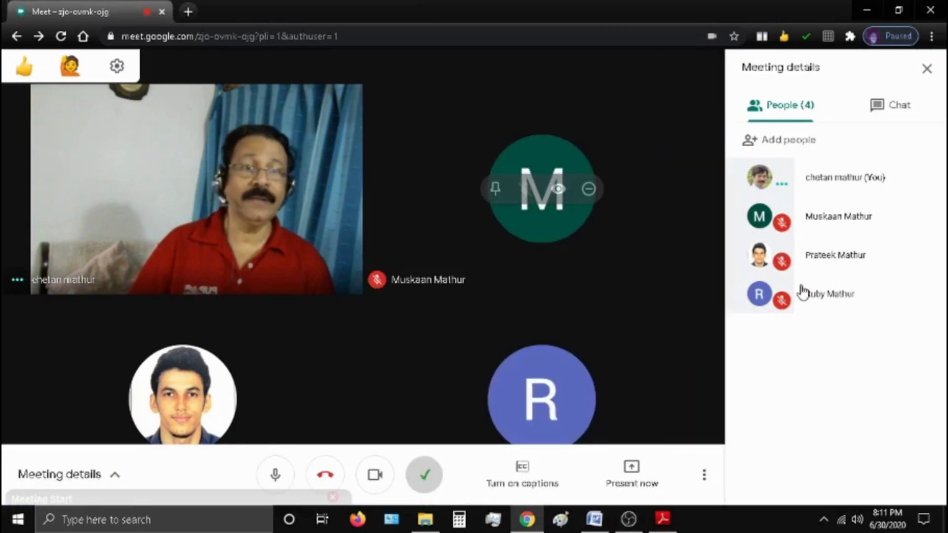
left_click(760, 186)
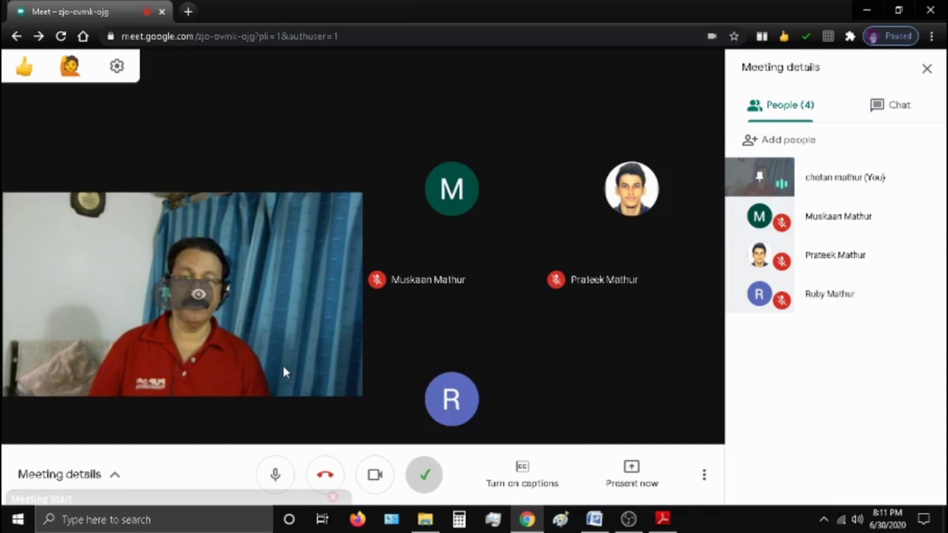
Step: Send the chat message 'Type here' to everyone in the meeting
left_click(881, 111)
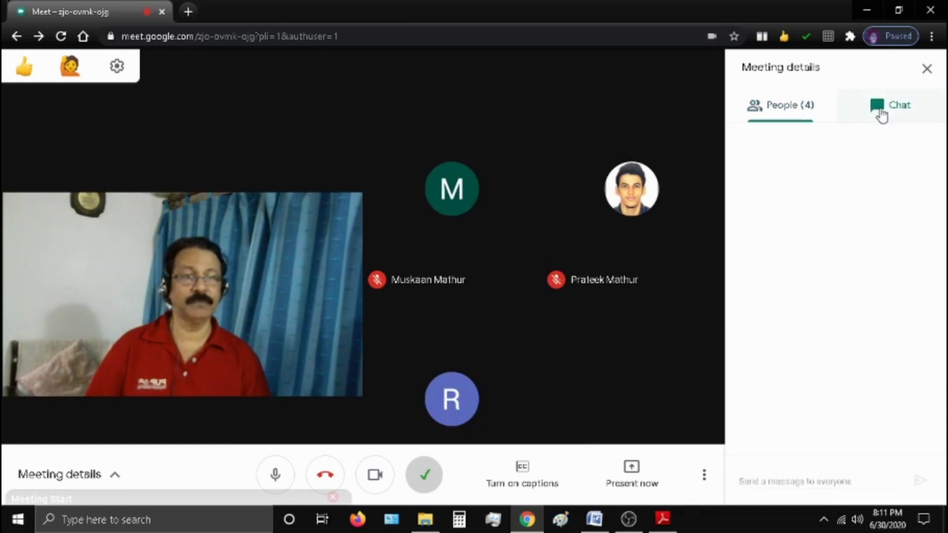
left_click(772, 482)
type("T")
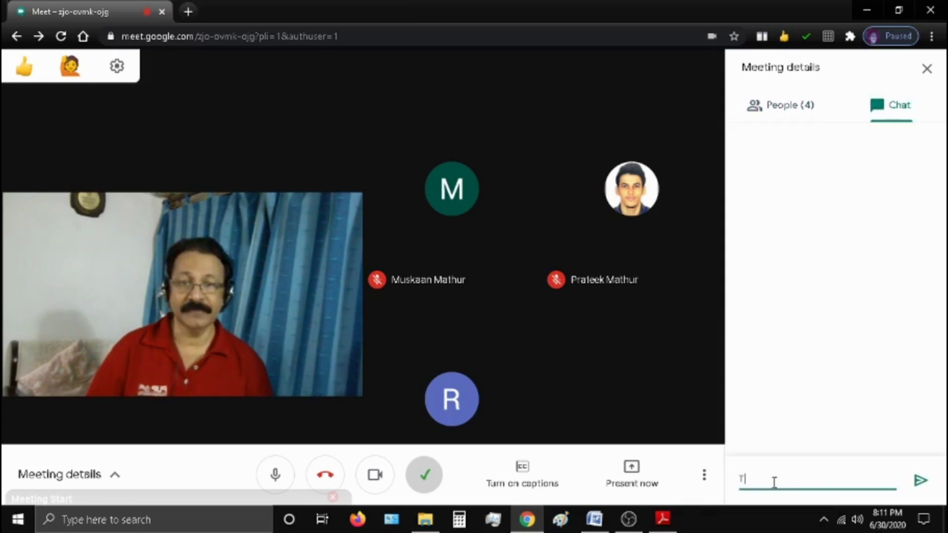
type("ype here")
key("Return")
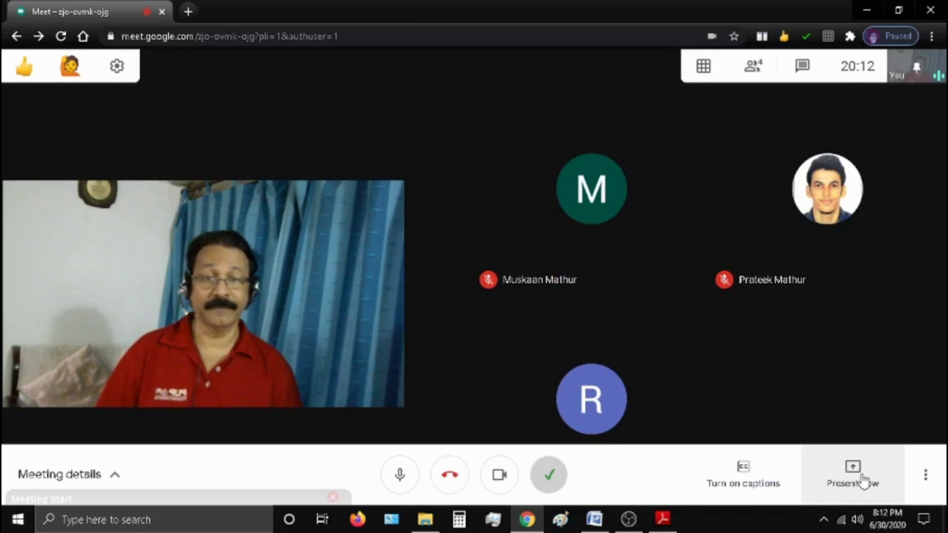
Step: Present the Adobe Reader window with the Google Meets guide, then stop sharing and maximize Chrome
left_click(863, 481)
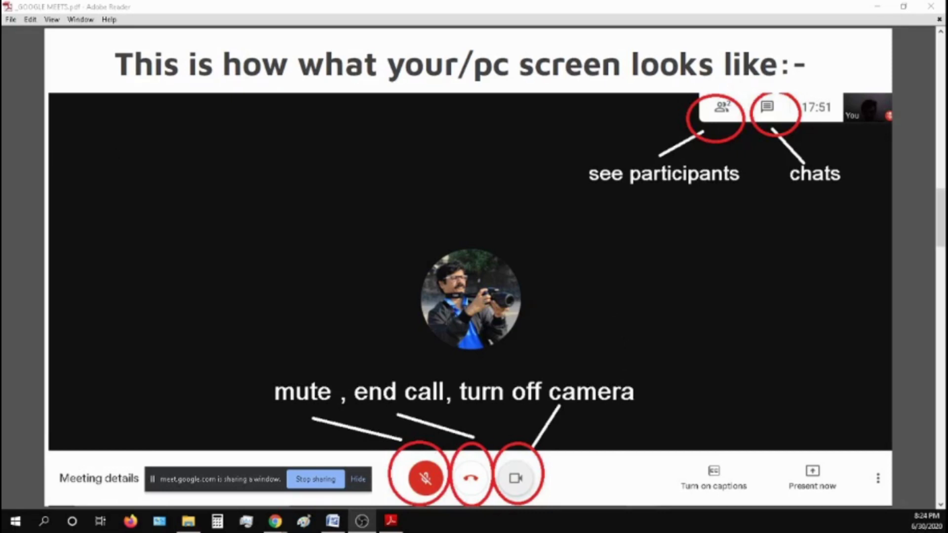
left_click(317, 480)
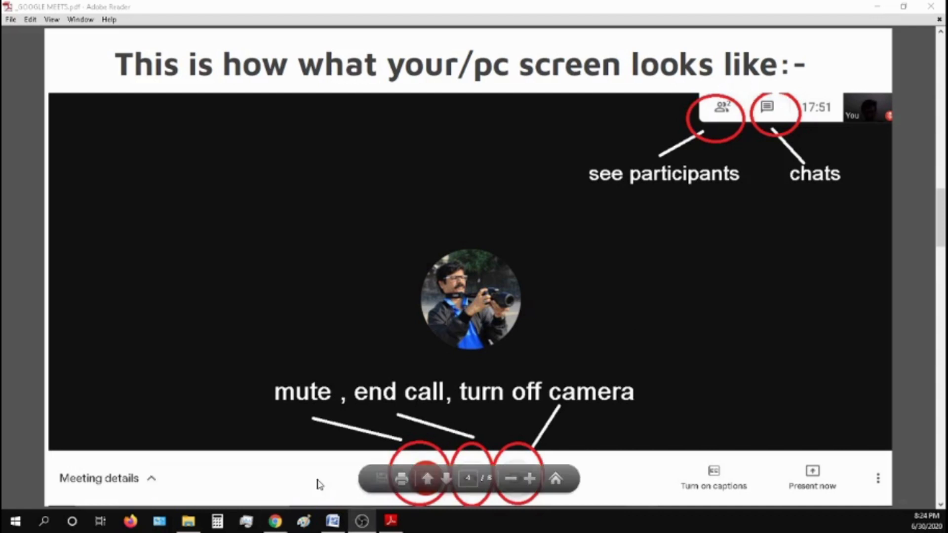
left_click(876, 7)
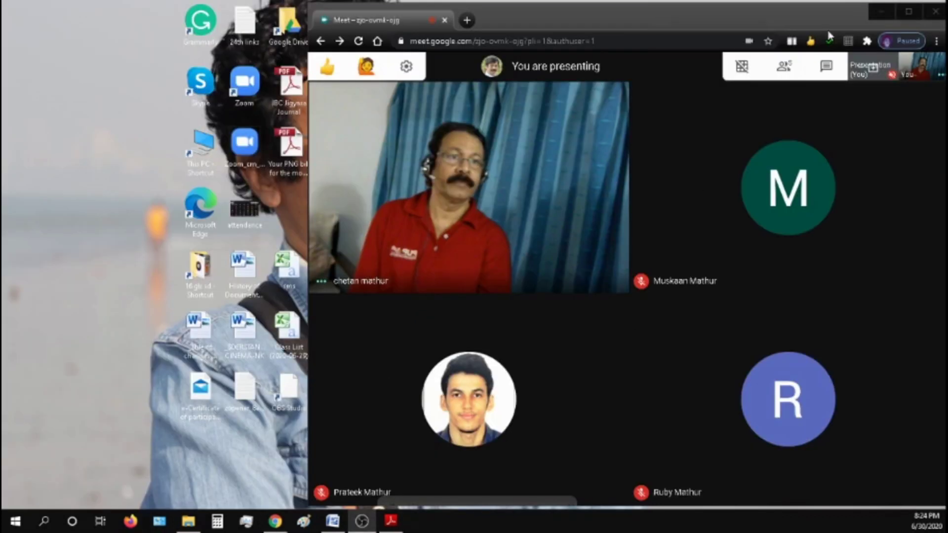
left_click(908, 11)
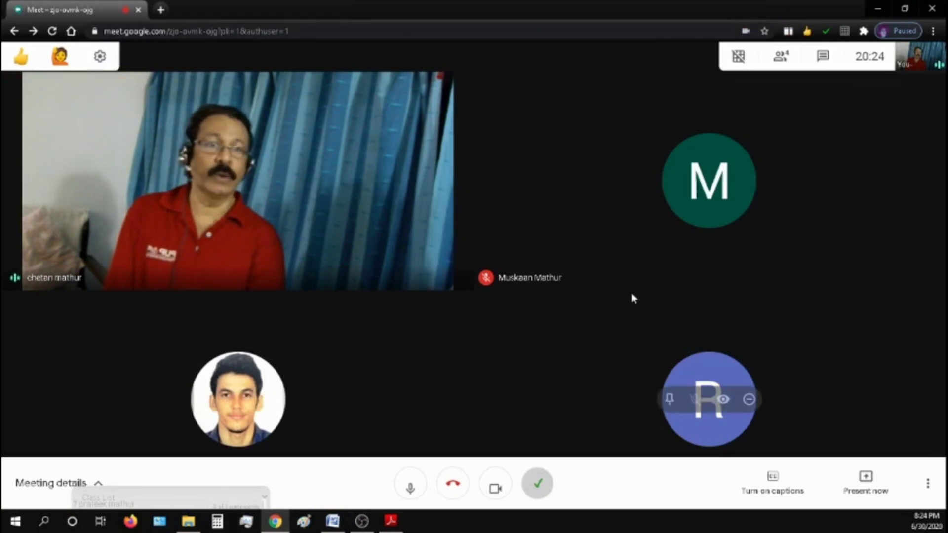
Step: Remove the R and M avatar students from the call, cancelling removal of the photo student
left_click(749, 401)
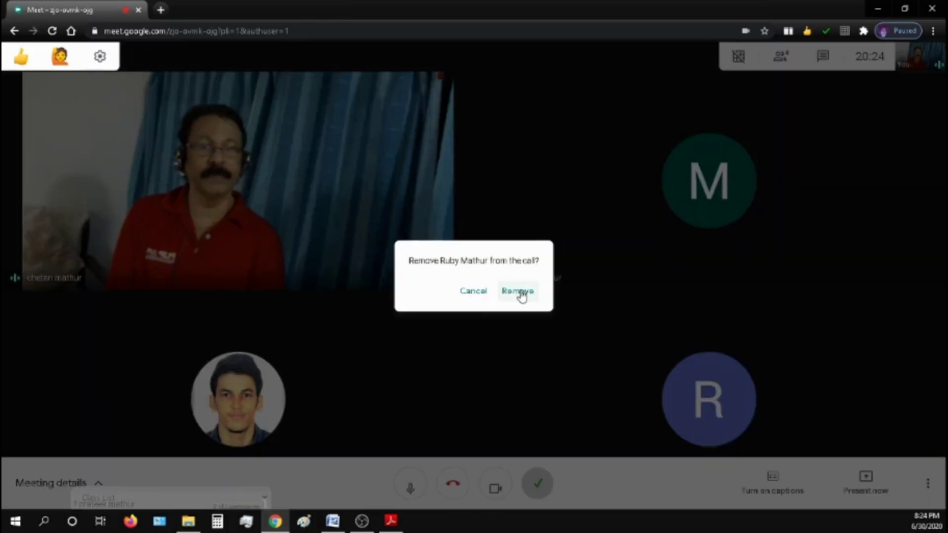
left_click(518, 293)
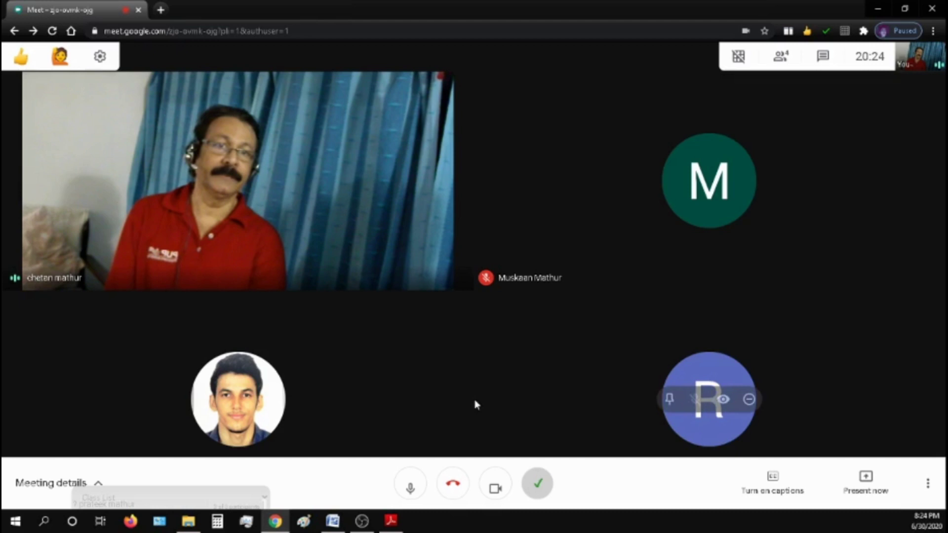
mouse_move(756, 194)
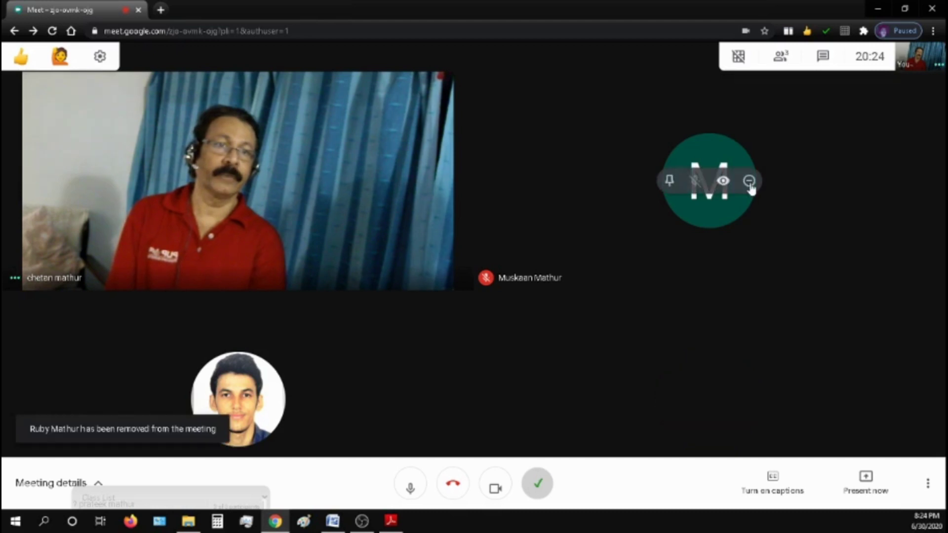
left_click(749, 181)
left_click(549, 359)
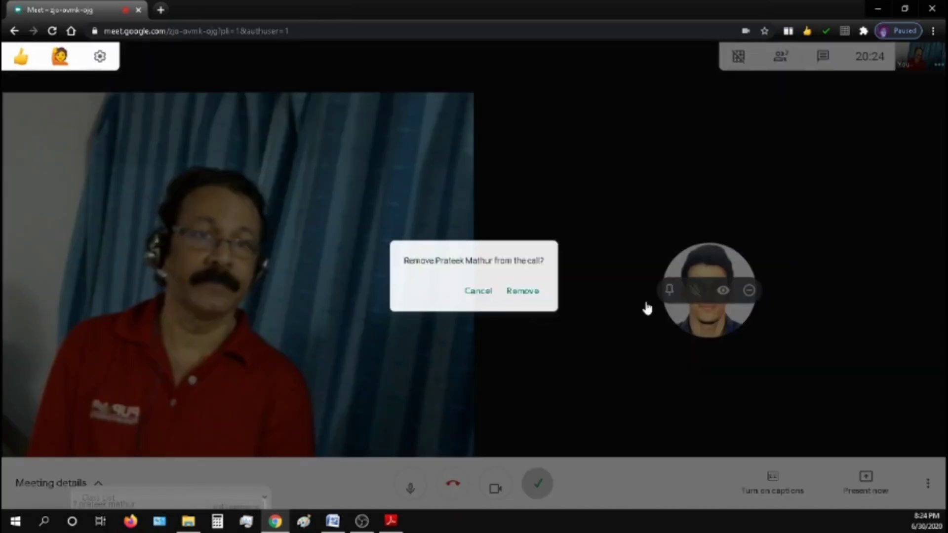
left_click(532, 294)
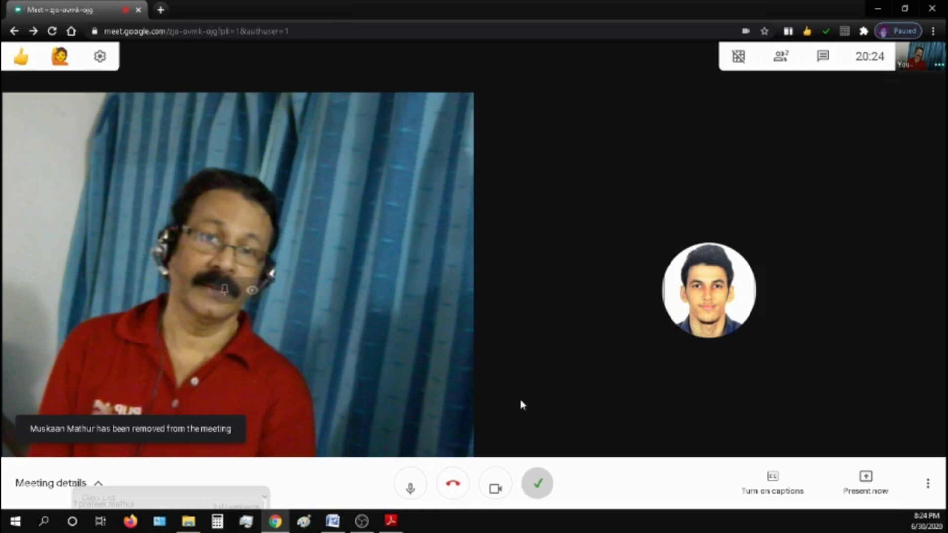